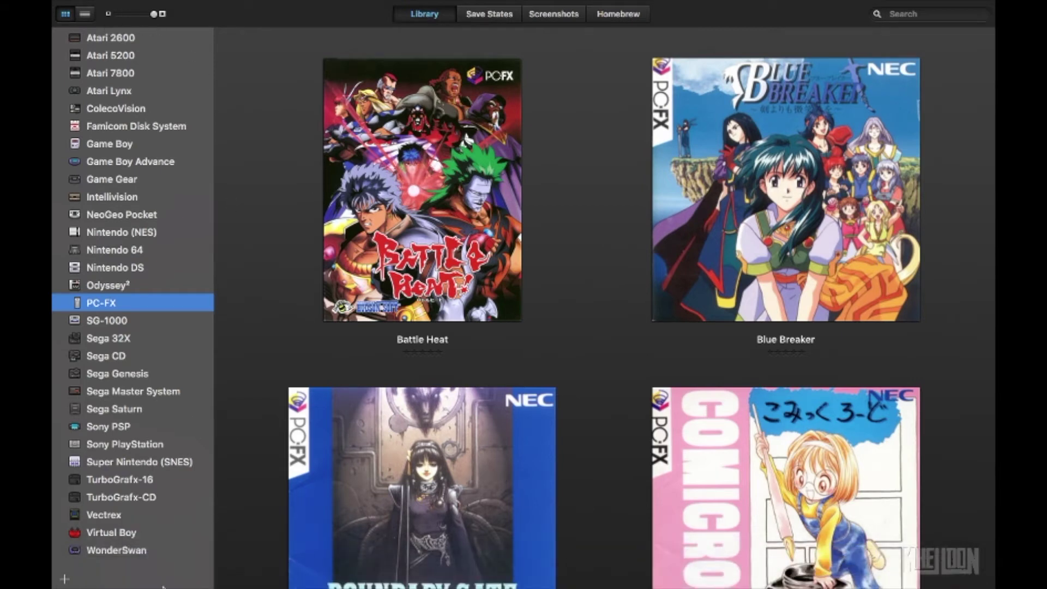
Bring Google Chrome to the front from the Dock
left_click(167, 572)
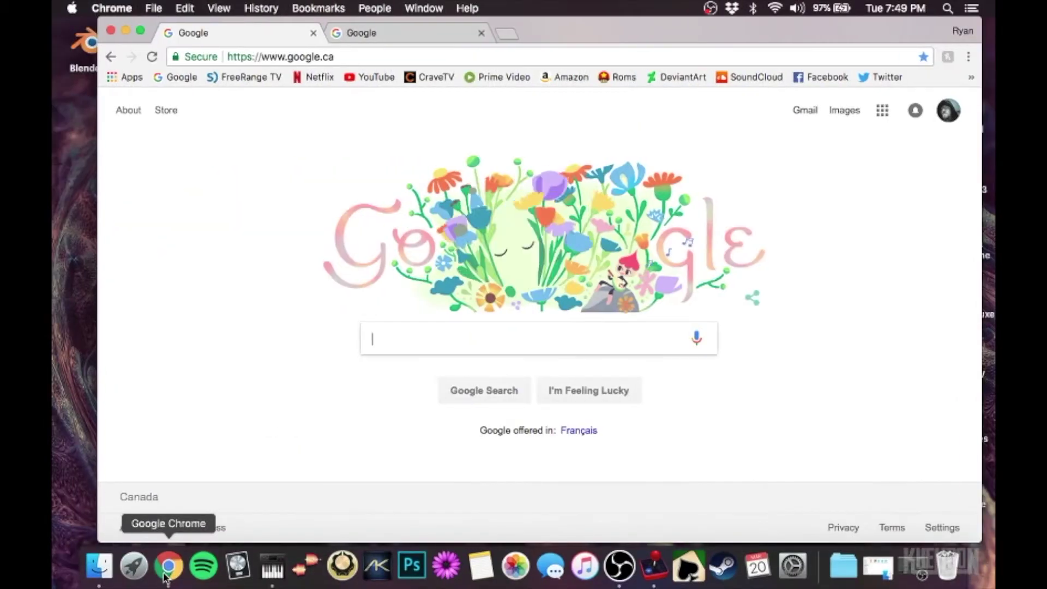
Search Google for 'openemu'
left_click(439, 344)
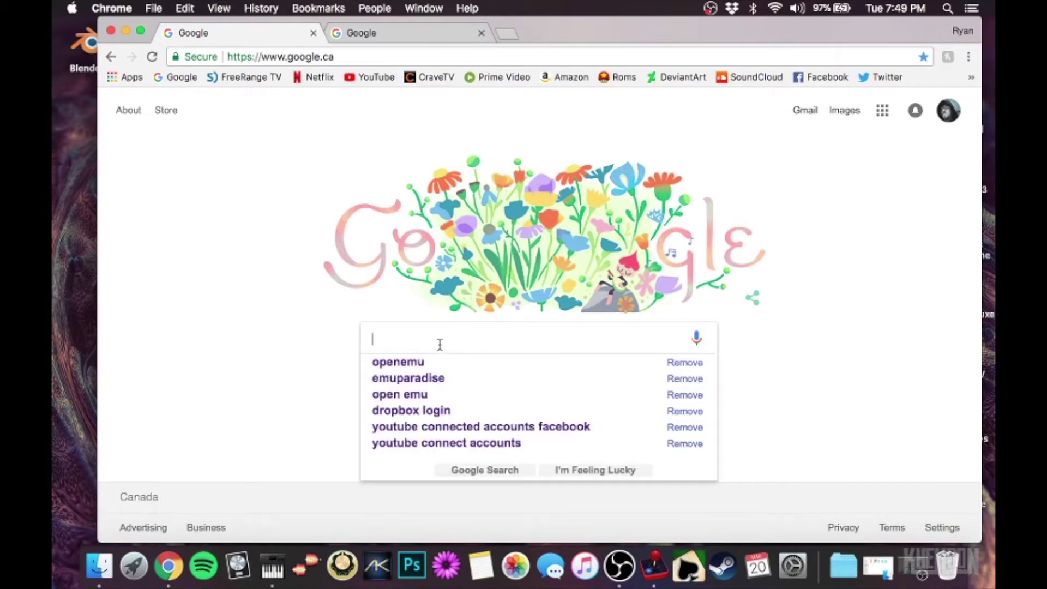
type("open")
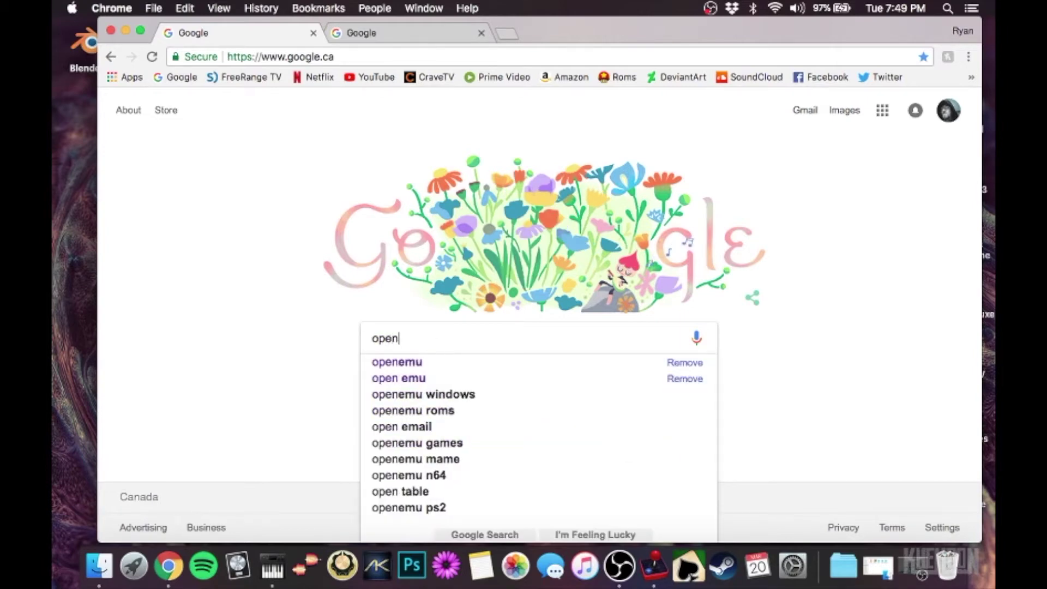
type("emu")
key("Return")
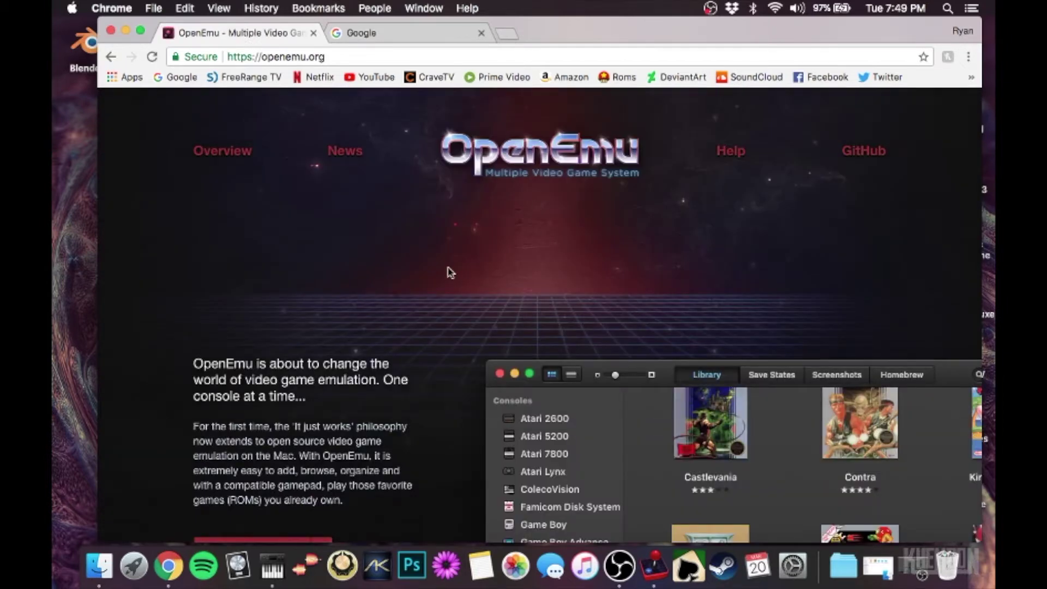
scroll(451, 273, "down", 5)
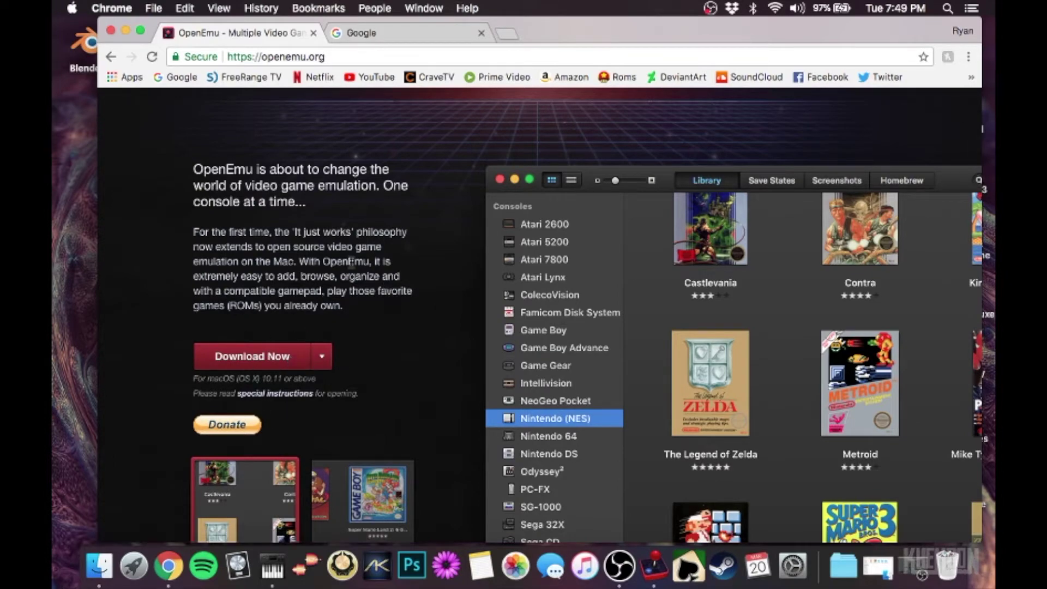
scroll(351, 262, "up", 4)
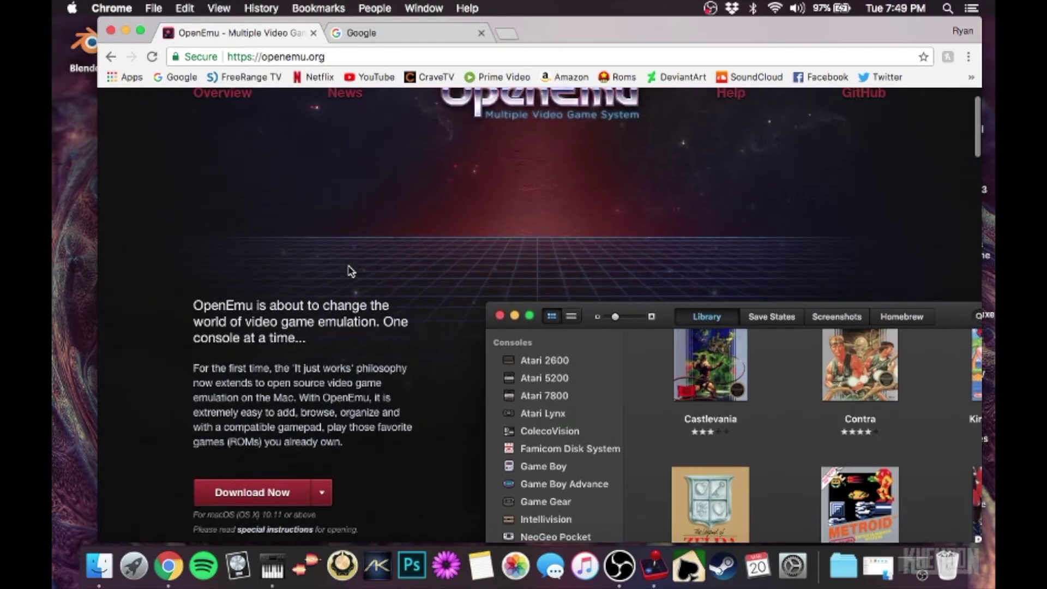
scroll(351, 271, "up", 2)
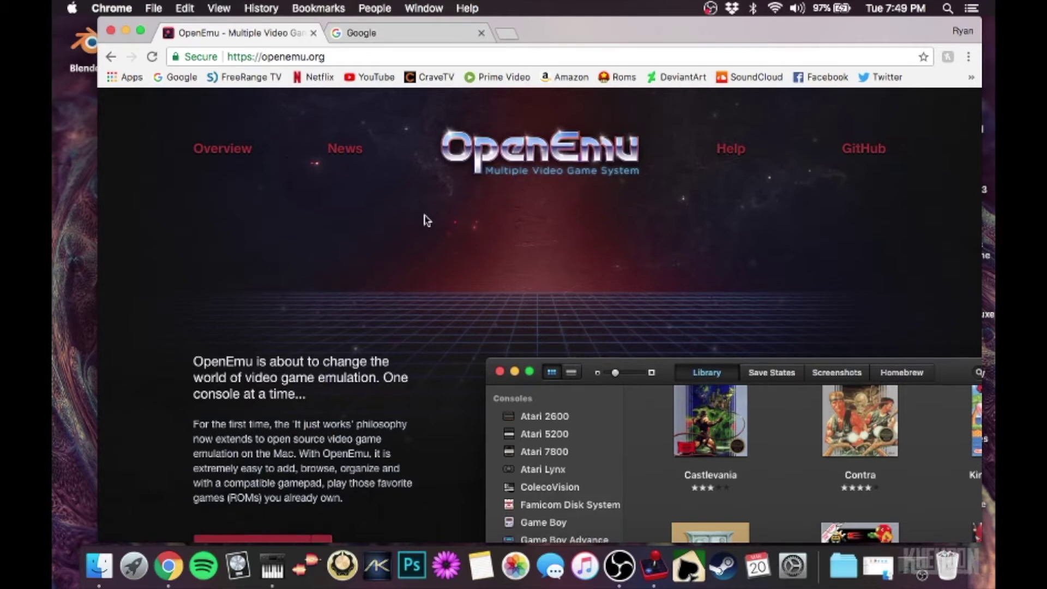
scroll(426, 220, "down", 2)
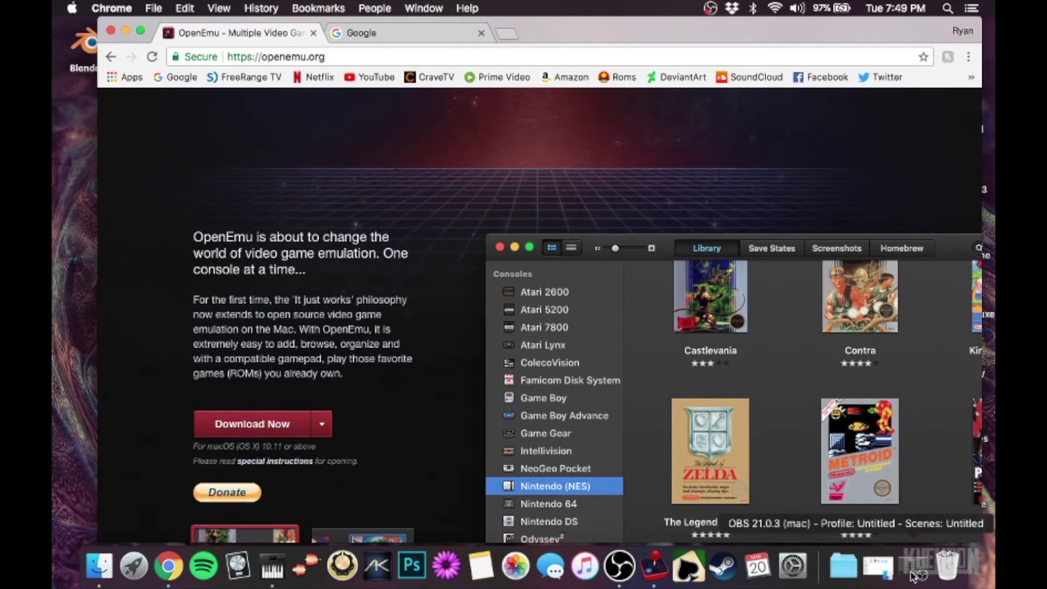
Back in OpenEmu, browse the Atari 7800, ColecoVision, Famicom Disk System and Game Boy libraries
left_click(659, 565)
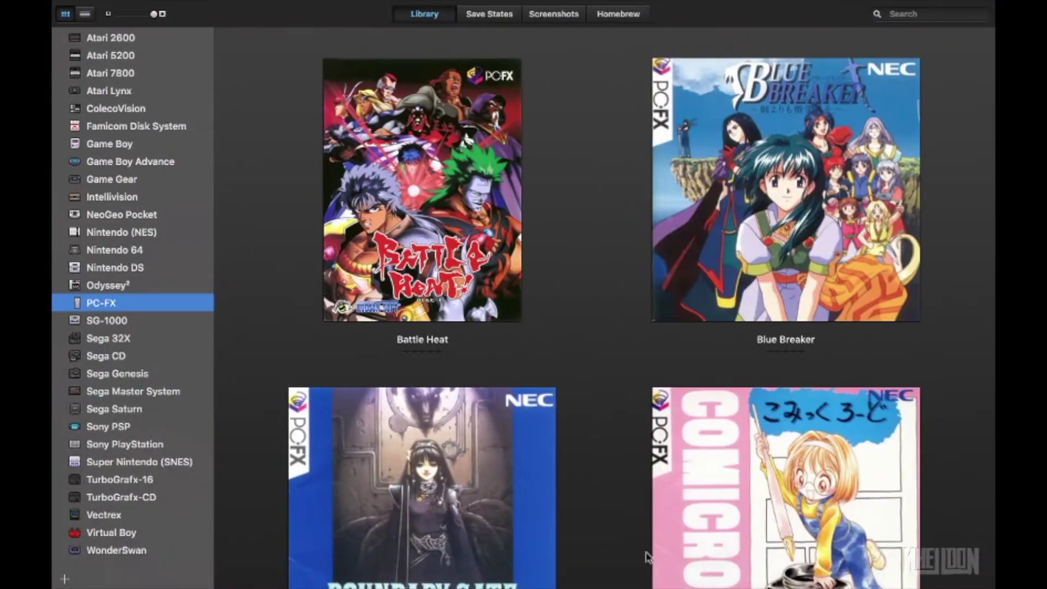
scroll(136, 198, "up", 2)
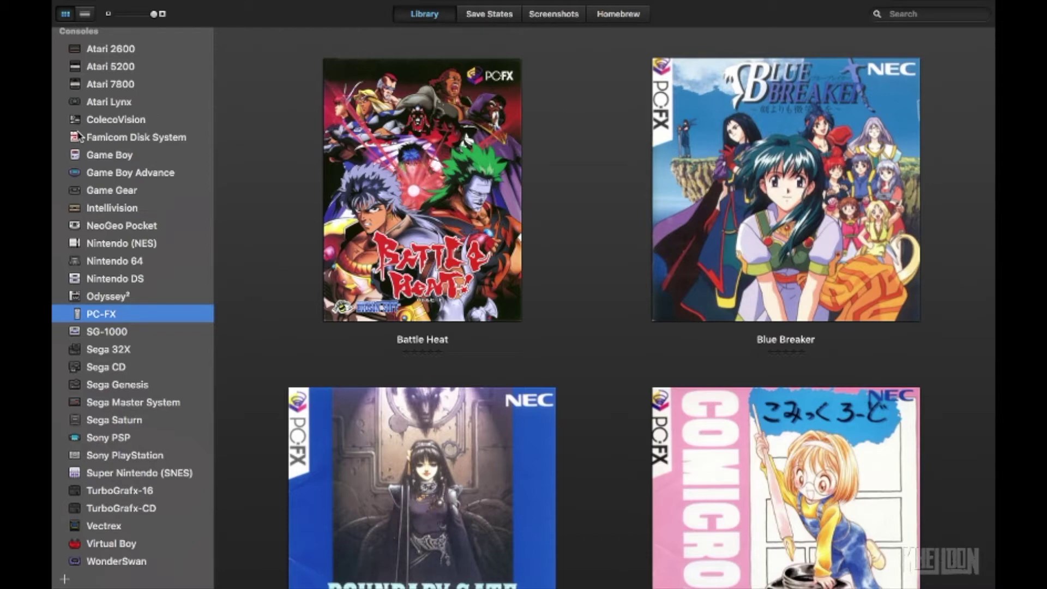
left_click(109, 86)
left_click(106, 117)
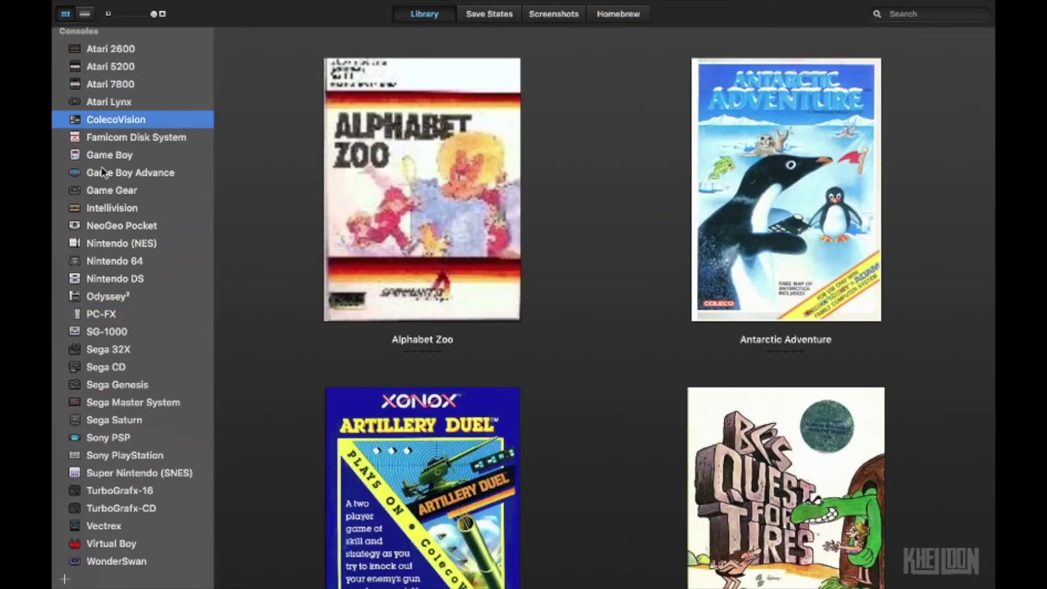
left_click(115, 137)
left_click(116, 156)
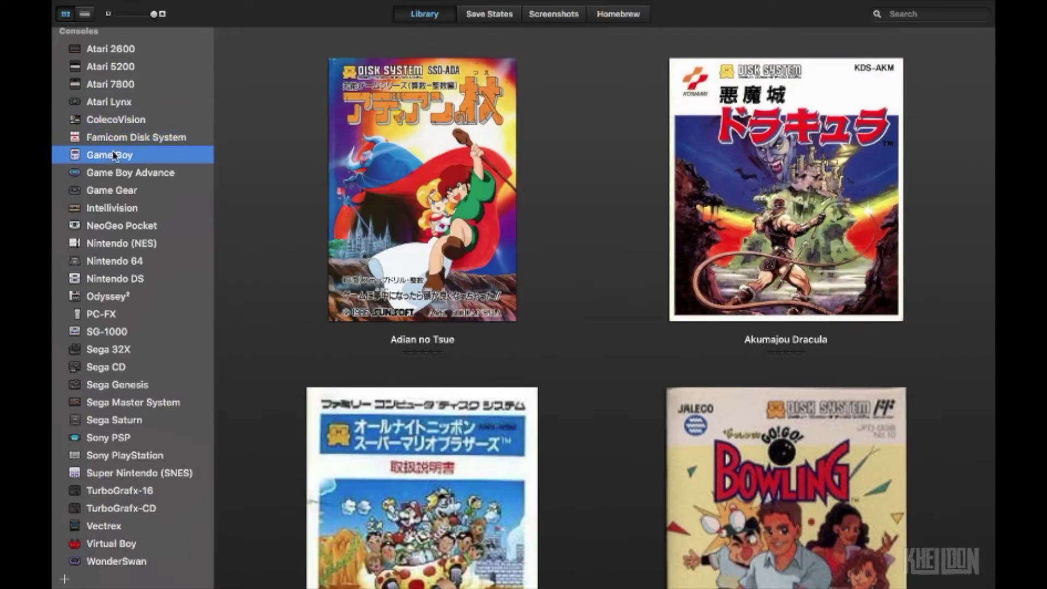
Scroll through the Game Boy covers, then return to Chrome
scroll(277, 265, "down", 2)
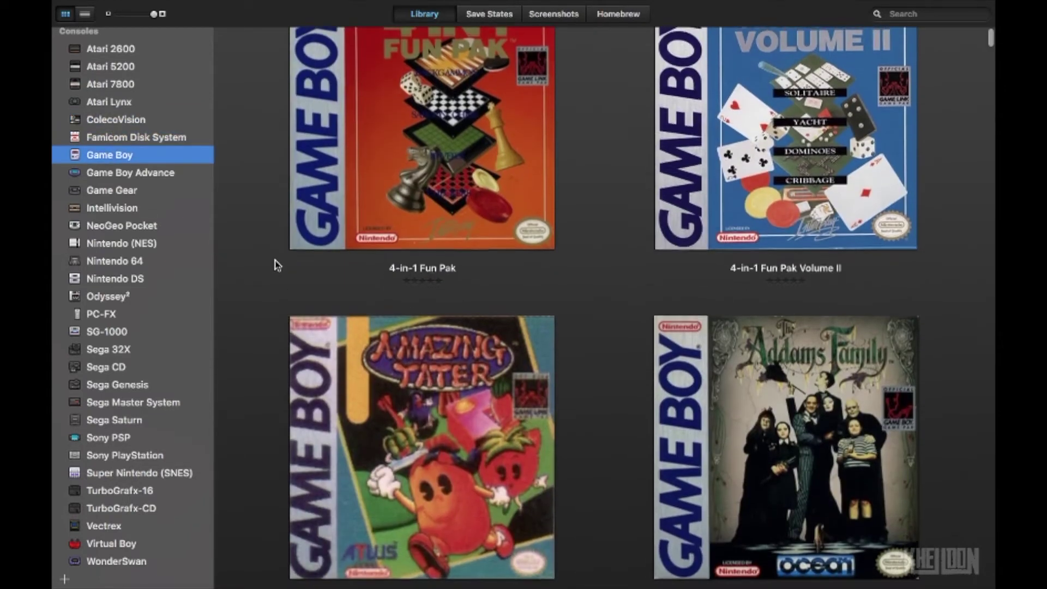
scroll(277, 266, "up", 2)
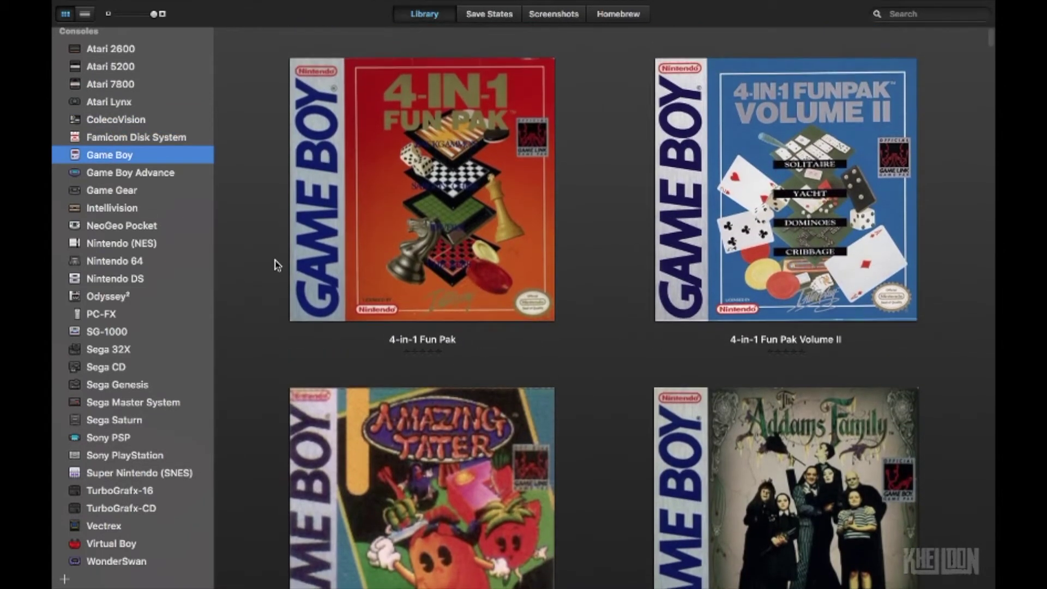
scroll(277, 266, "down", 1)
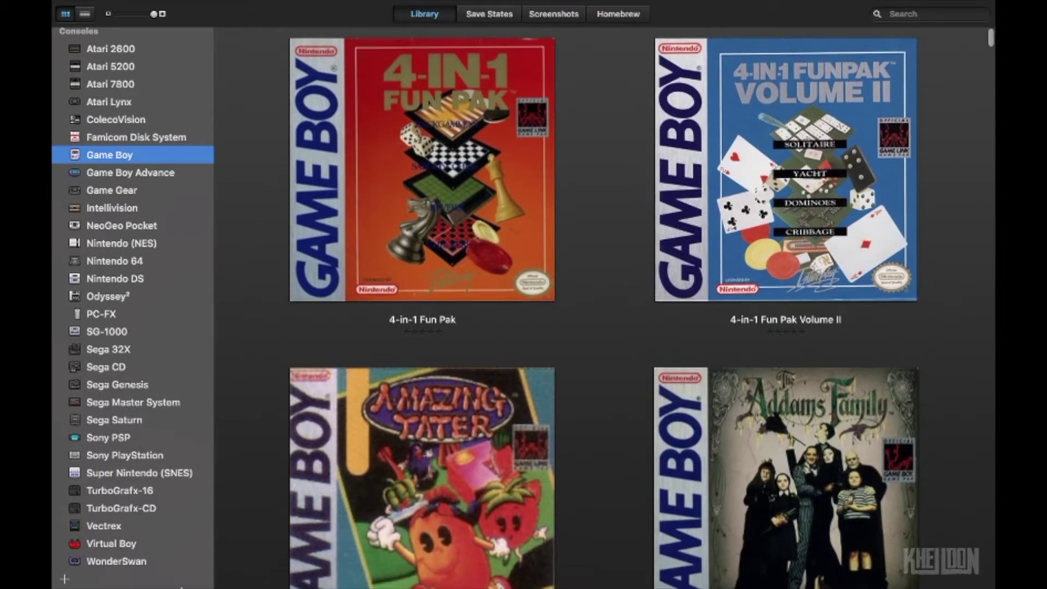
left_click(161, 569)
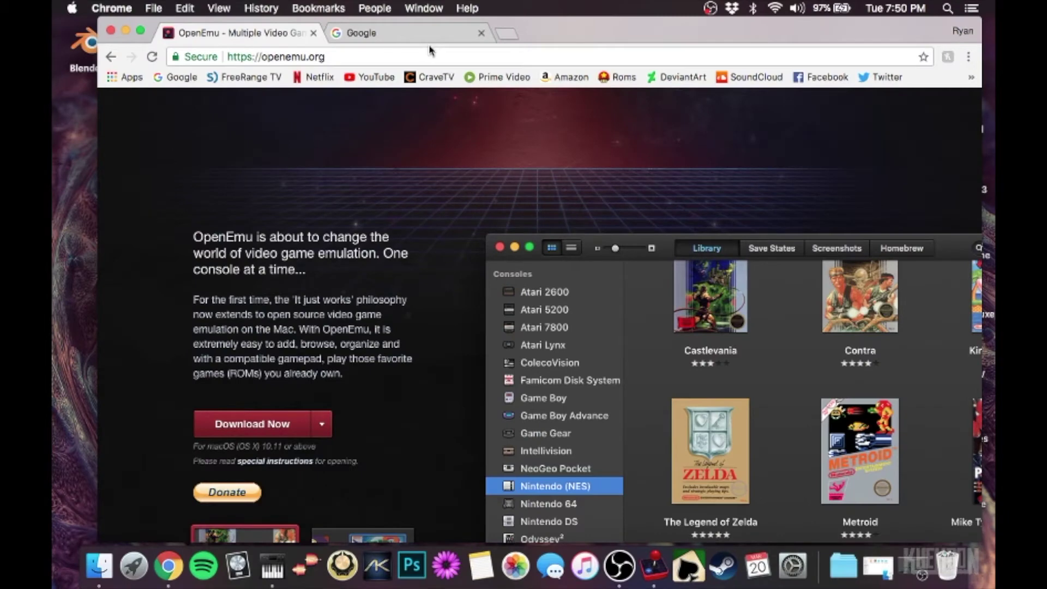
Search Google for 'emuparadise' and open the Emuparadise site from the results
left_click(427, 36)
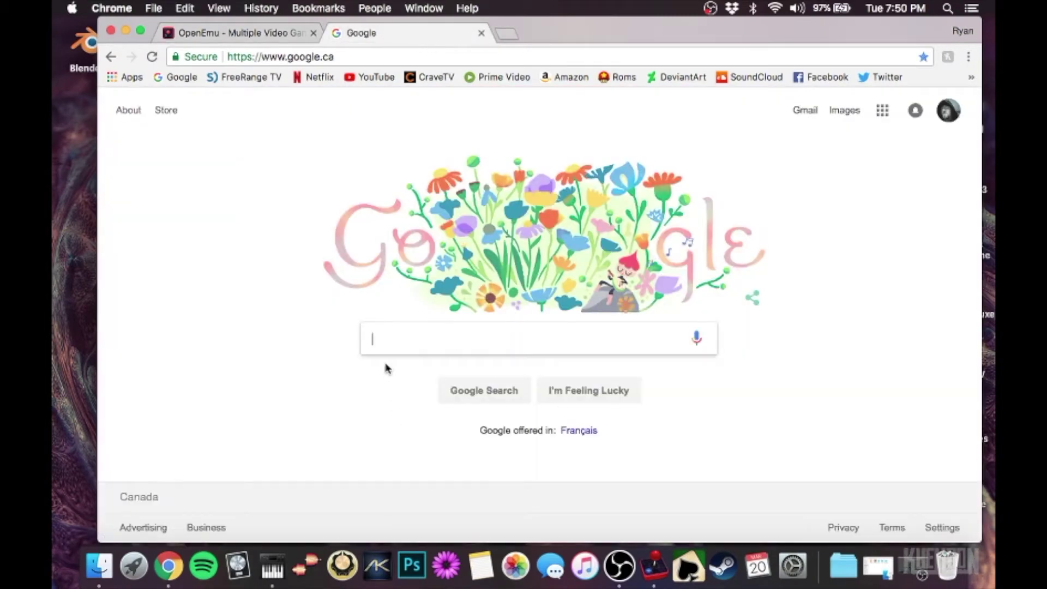
left_click(386, 340)
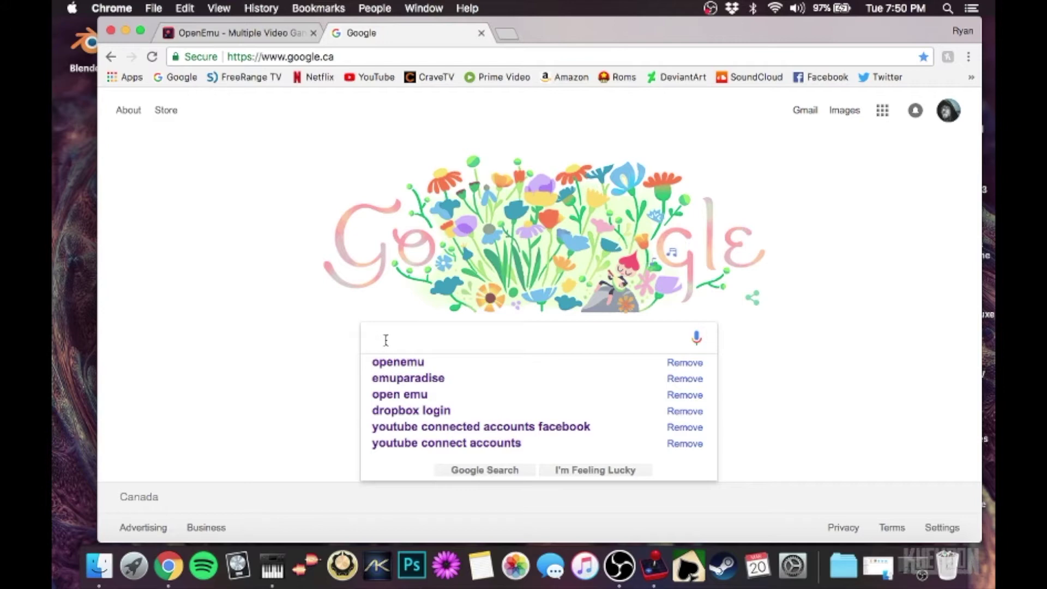
type("em")
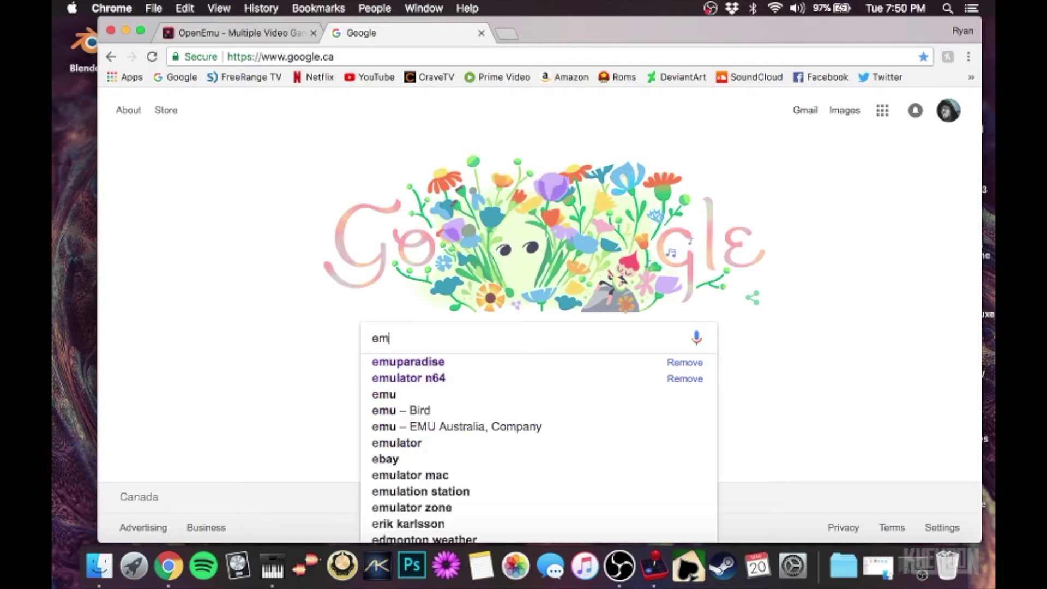
type("uparadi")
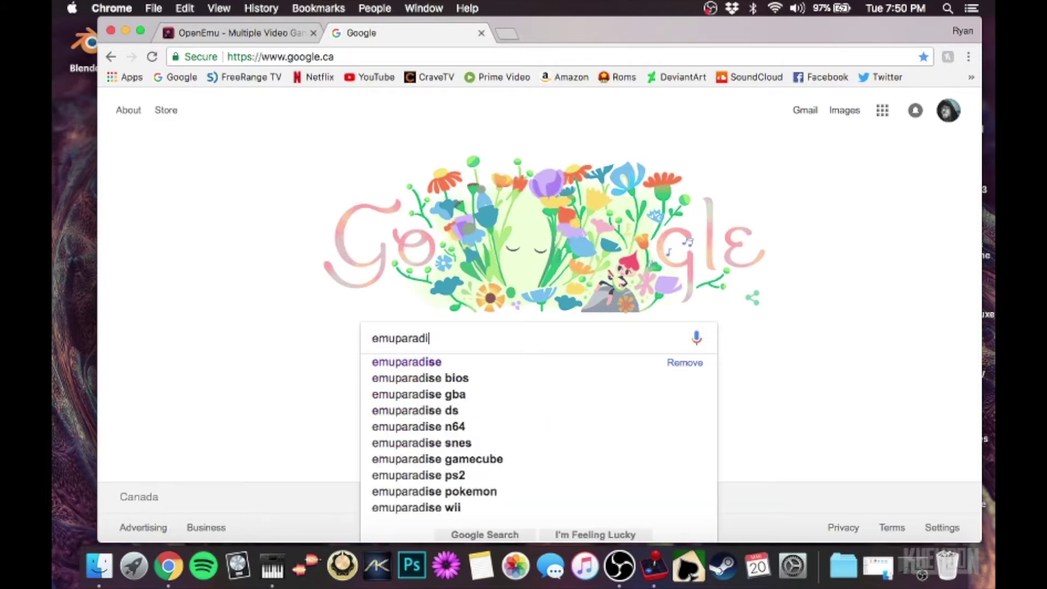
type("se")
key("Return")
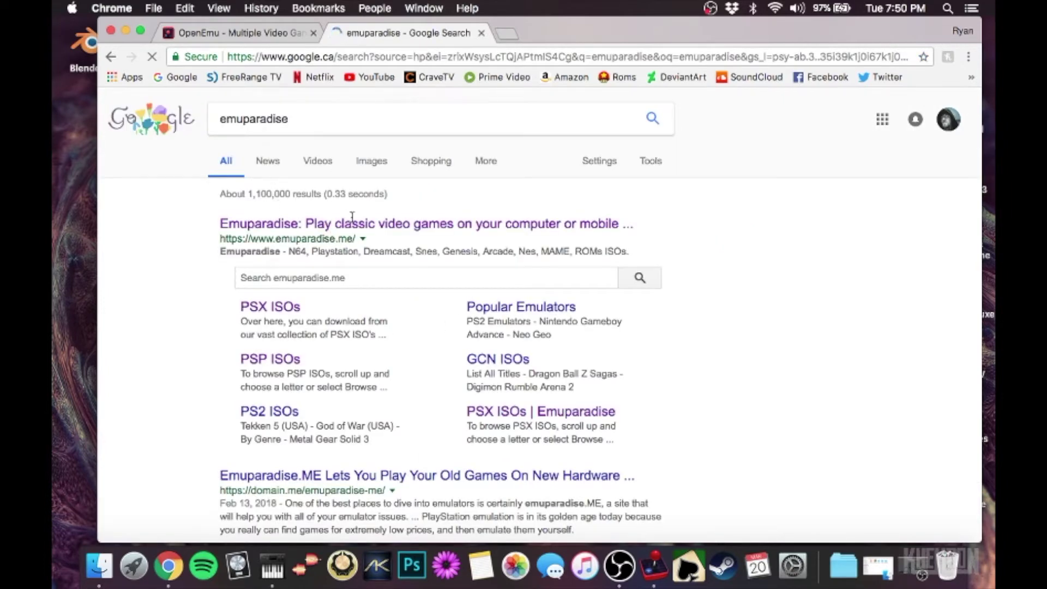
left_click(380, 226)
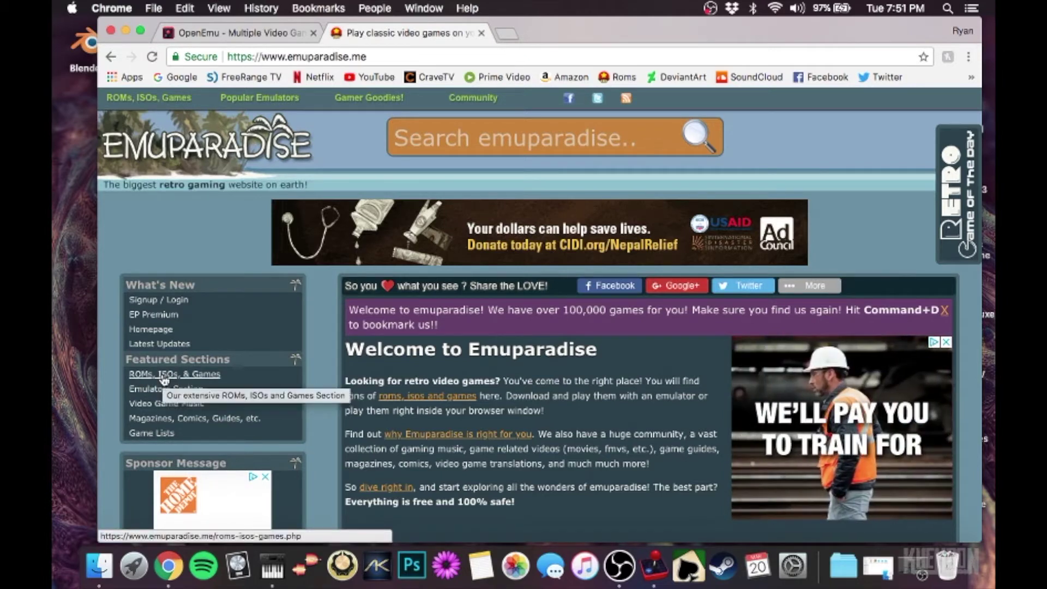
Open Emuparadise's ROMs, ISOs, & Games section
left_click(164, 380)
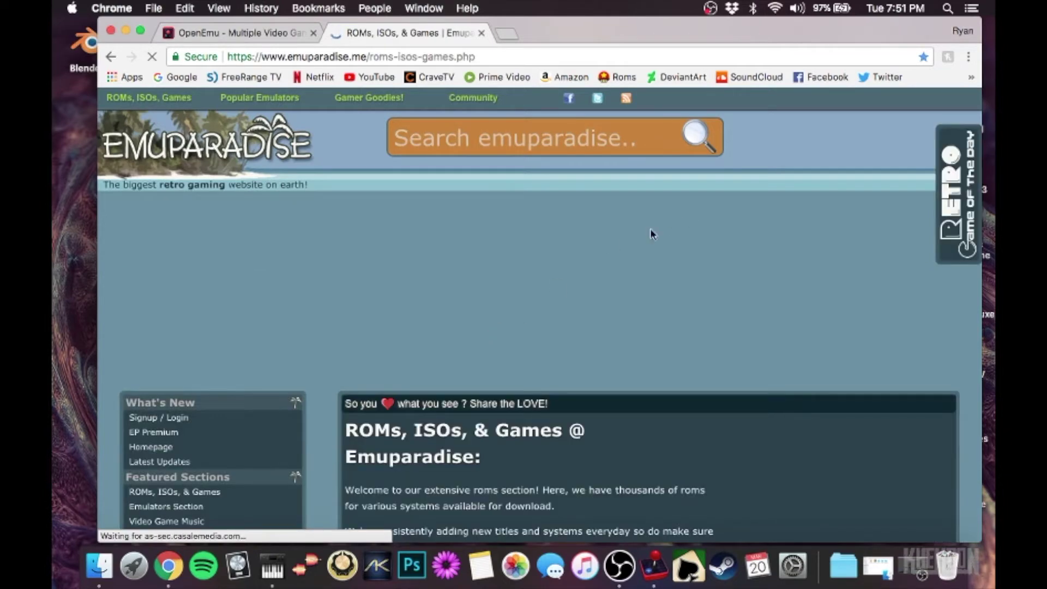
scroll(597, 260, "down", 10)
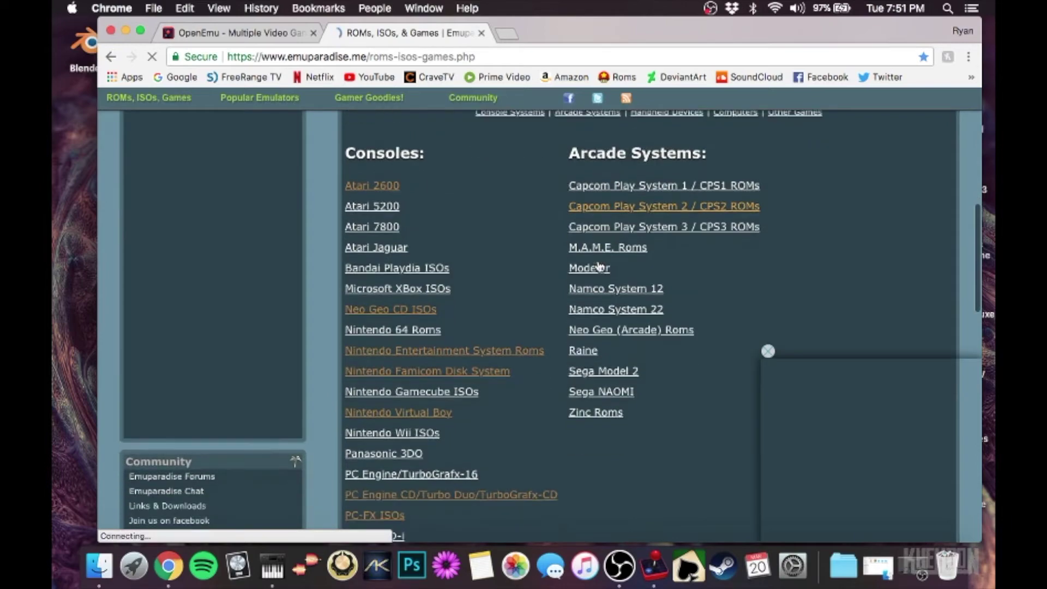
scroll(600, 265, "down", 5)
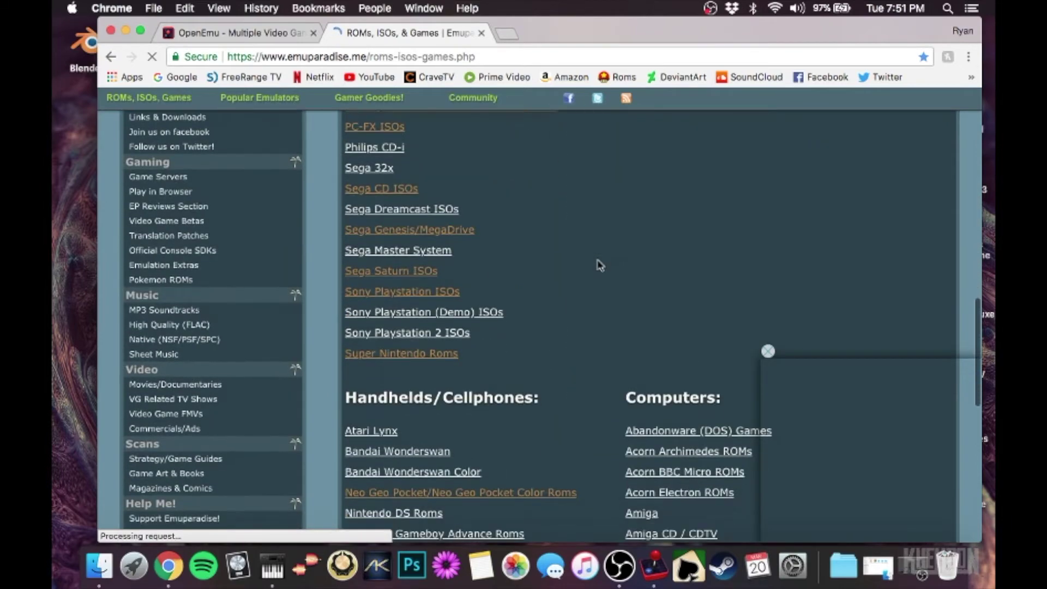
scroll(600, 266, "down", 8)
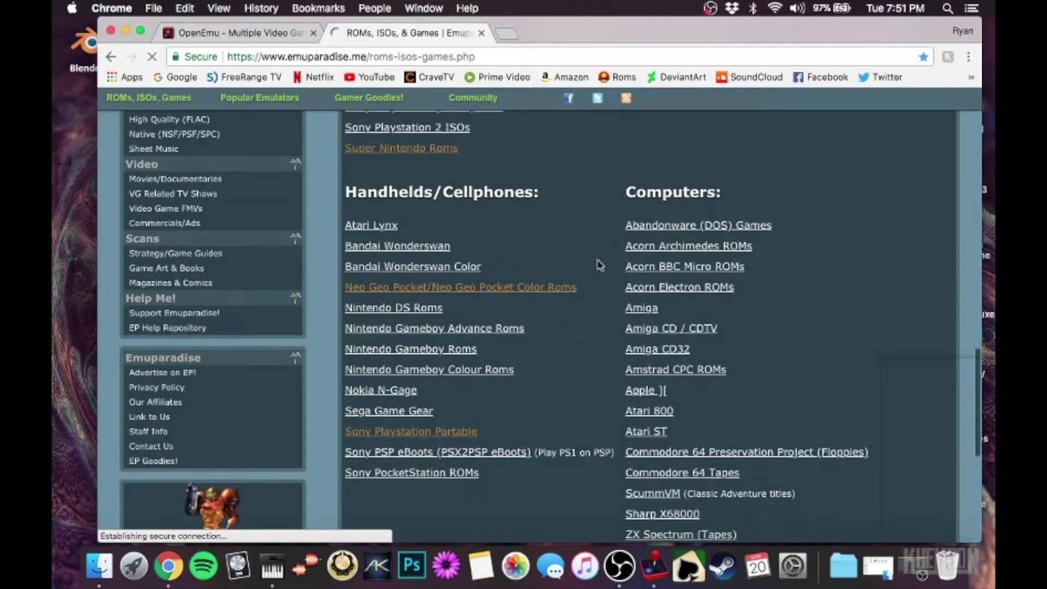
scroll(600, 266, "down", 4)
scroll(600, 266, "down", 5)
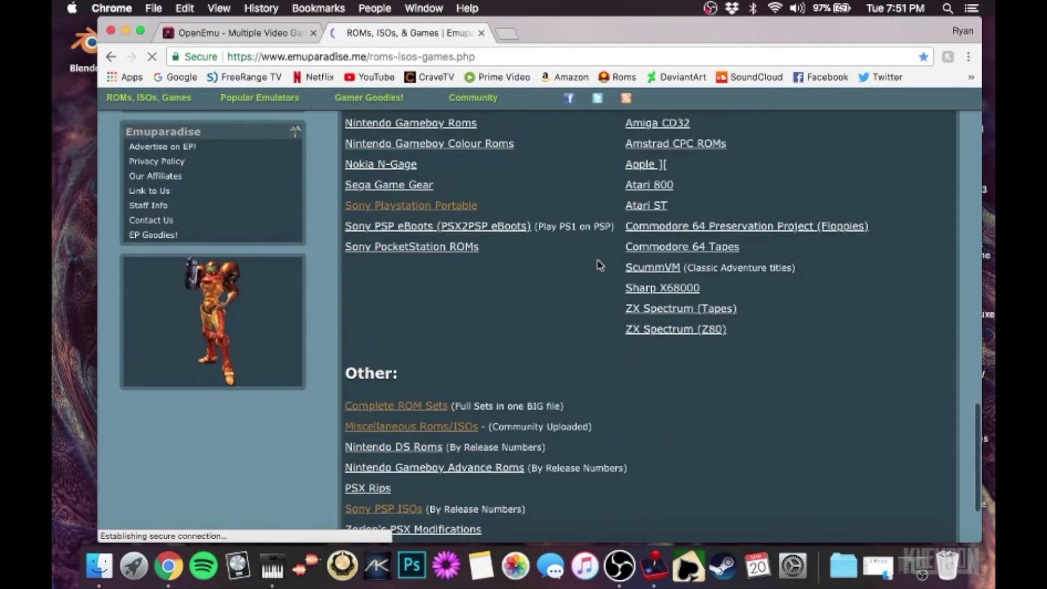
scroll(600, 265, "down", 3)
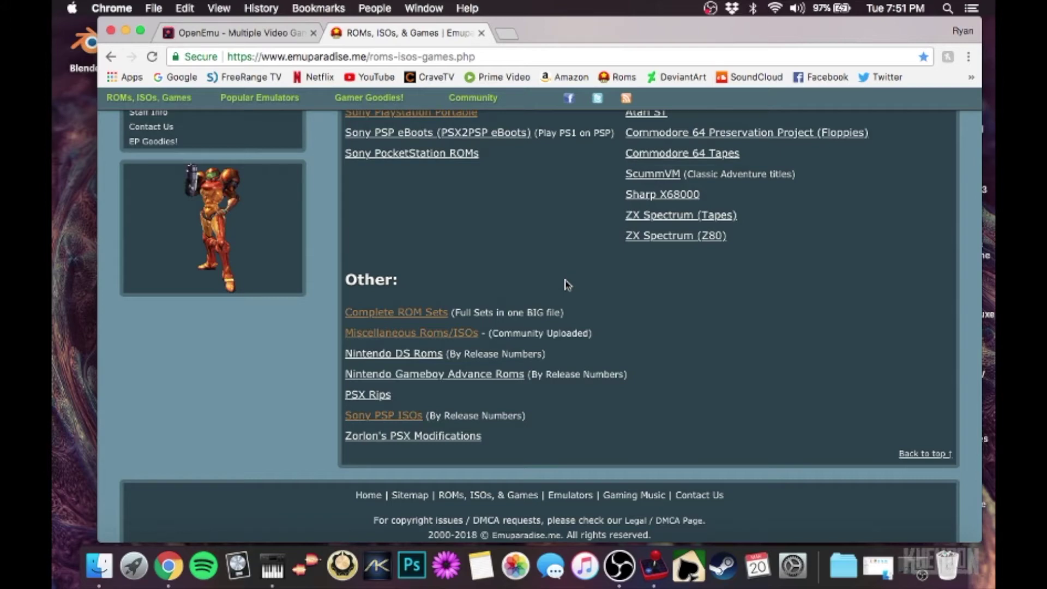
scroll(567, 284, "up", 5)
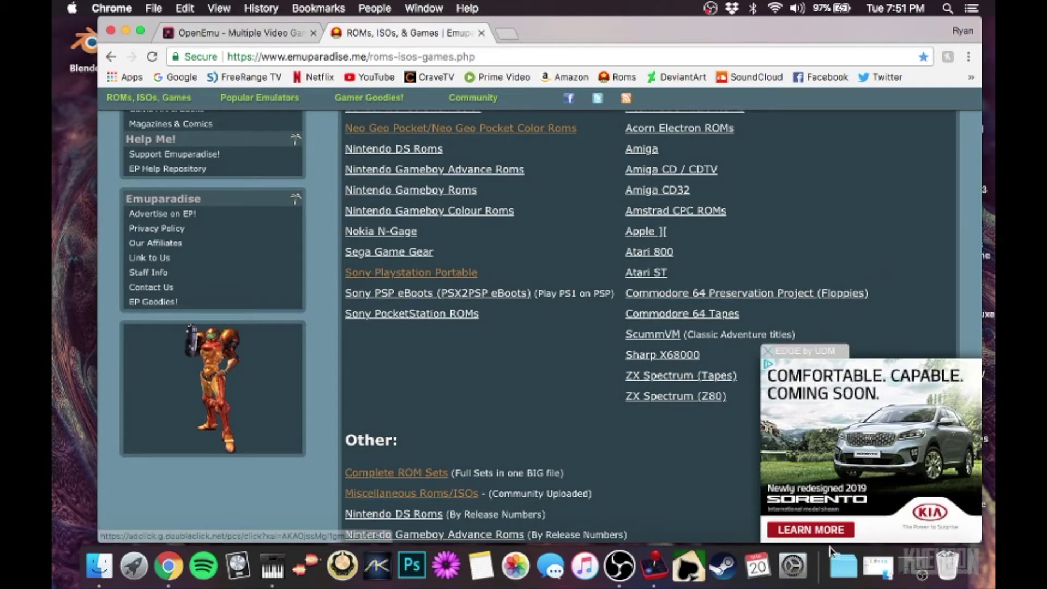
scroll(594, 175, "up", 1)
scroll(594, 174, "up", 5)
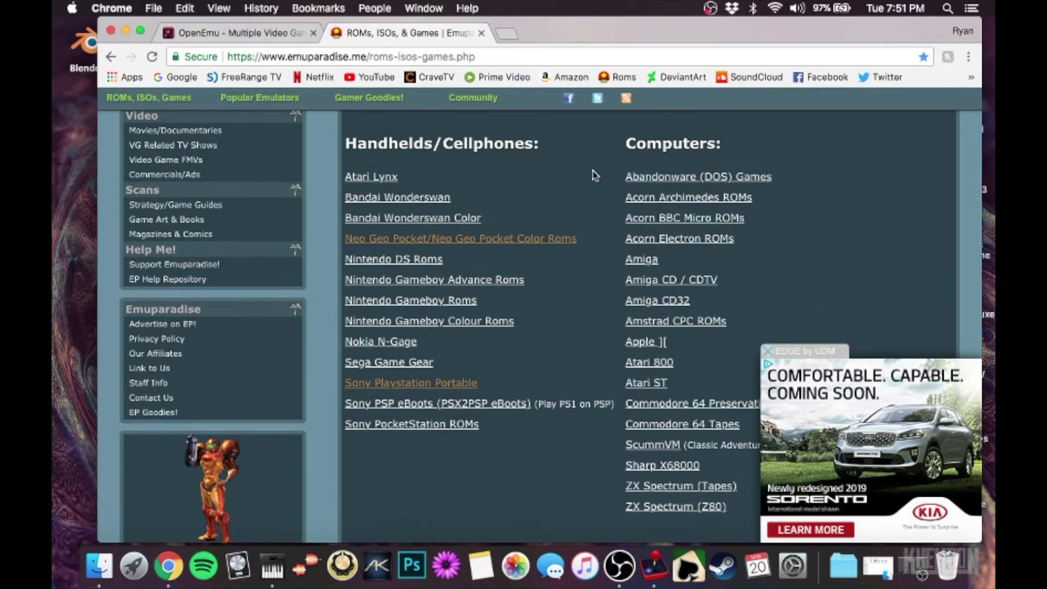
scroll(594, 175, "down", 2)
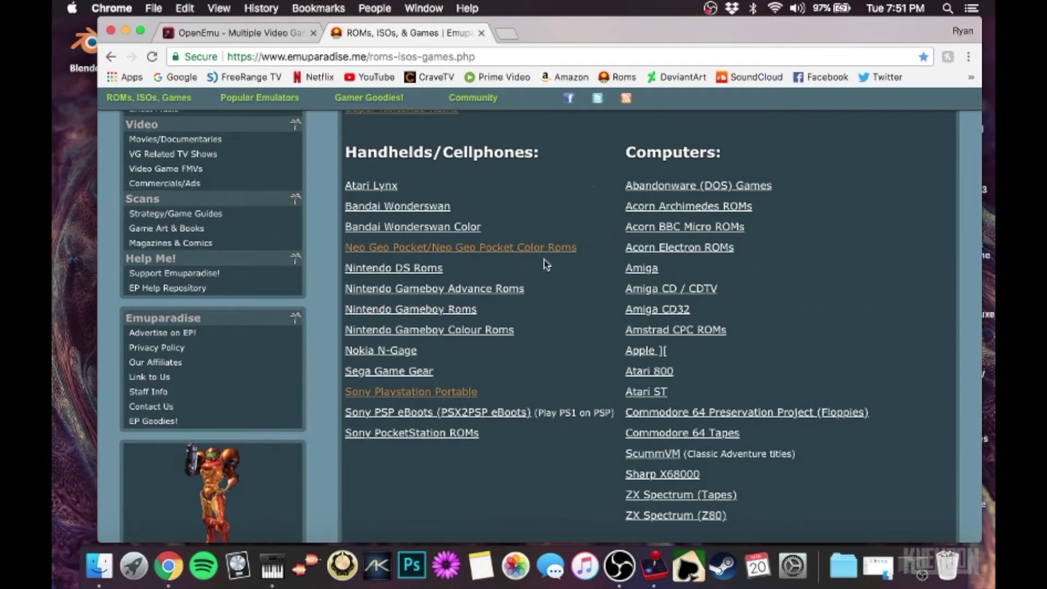
Open the Sony PlayStation Portable ISOs section
left_click(413, 392)
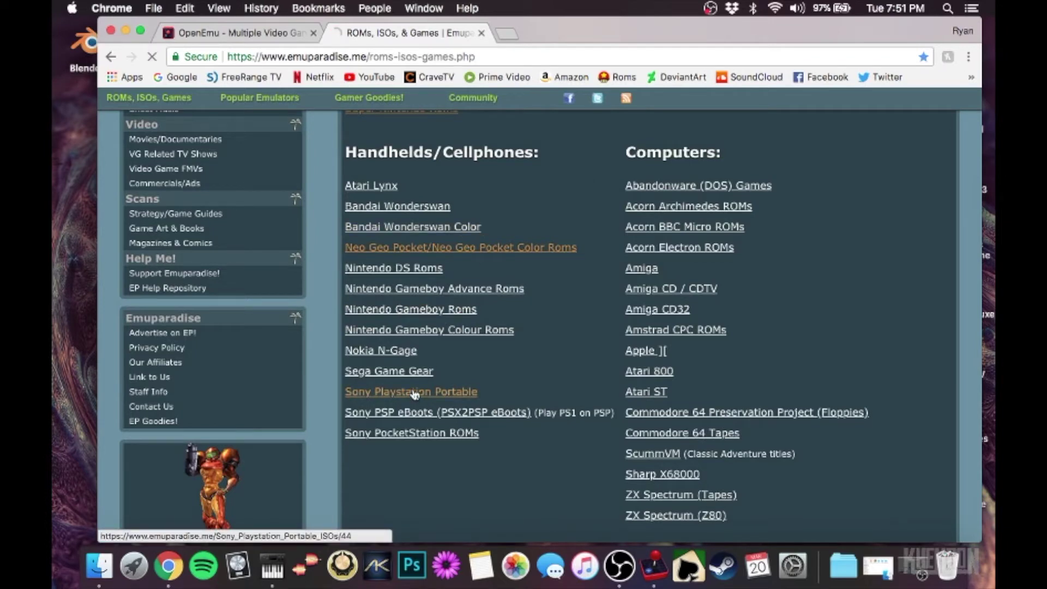
scroll(478, 281, "down", 10)
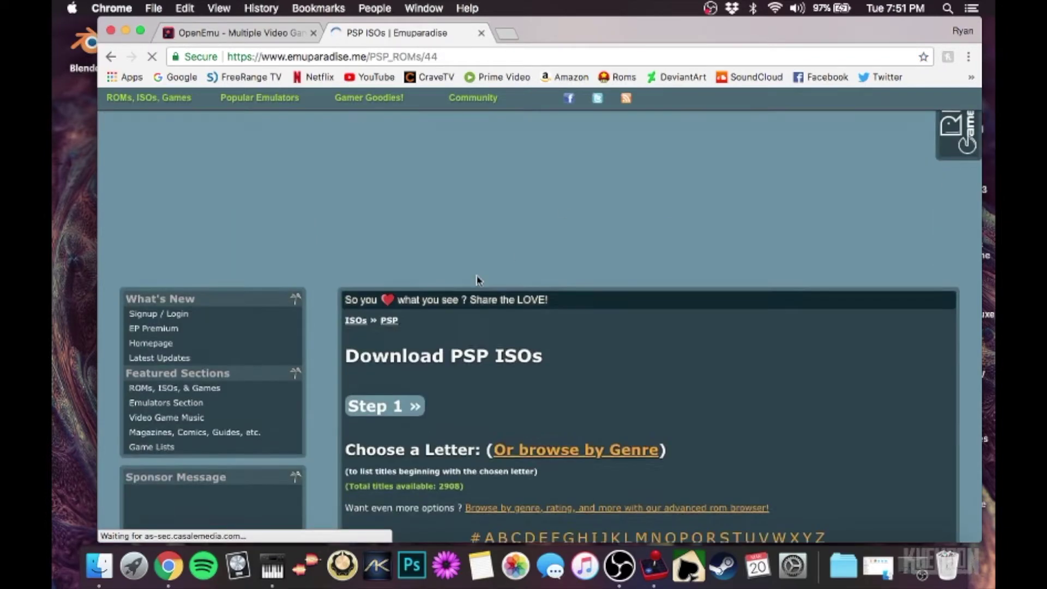
scroll(478, 281, "down", 2)
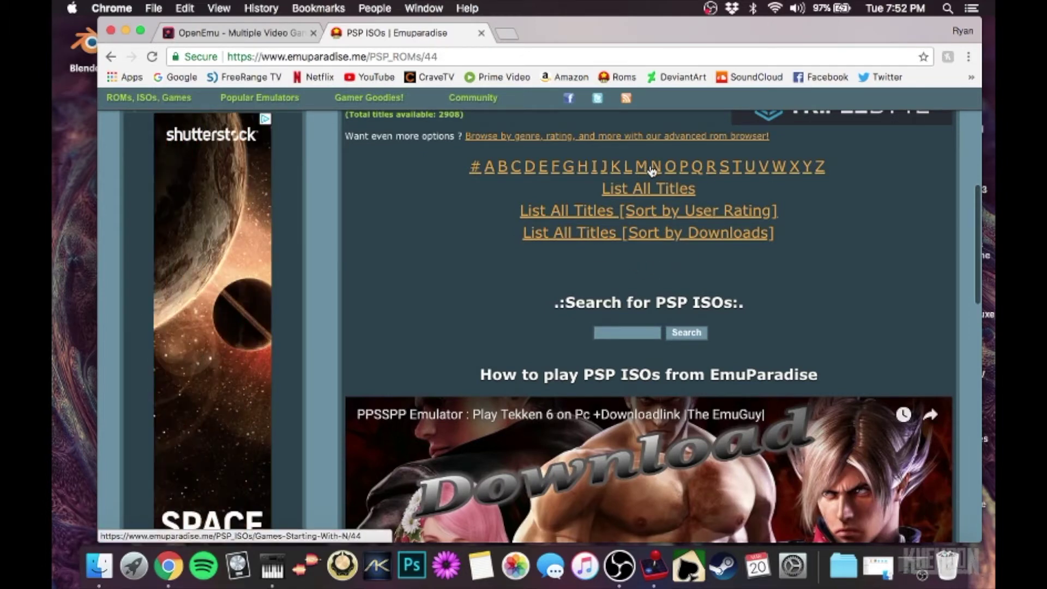
List all PSP ISO titles, scroll through them, then return to OpenEmu
left_click(654, 192)
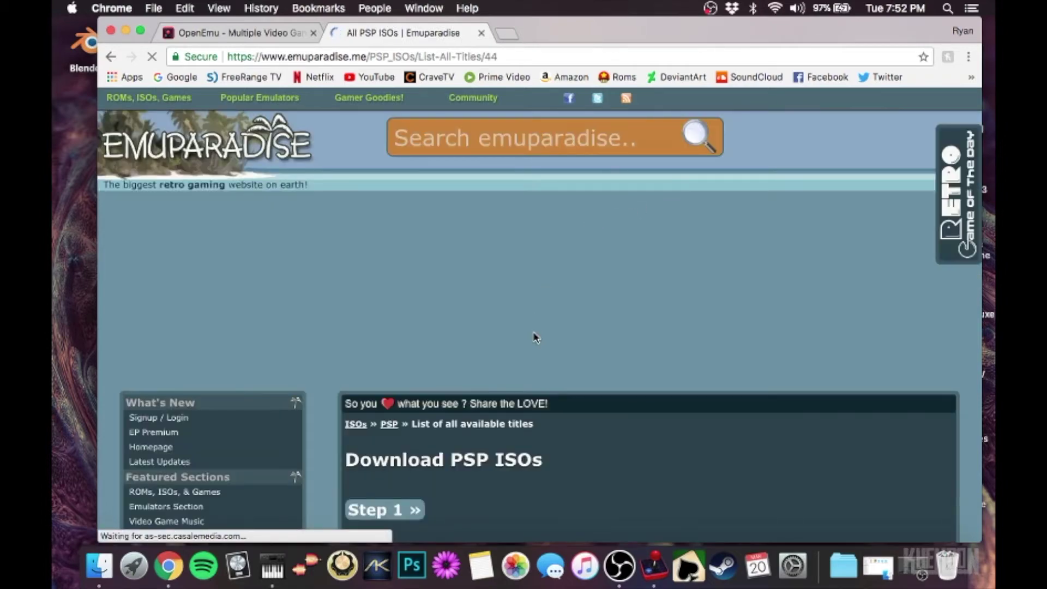
scroll(536, 338, "down", 15)
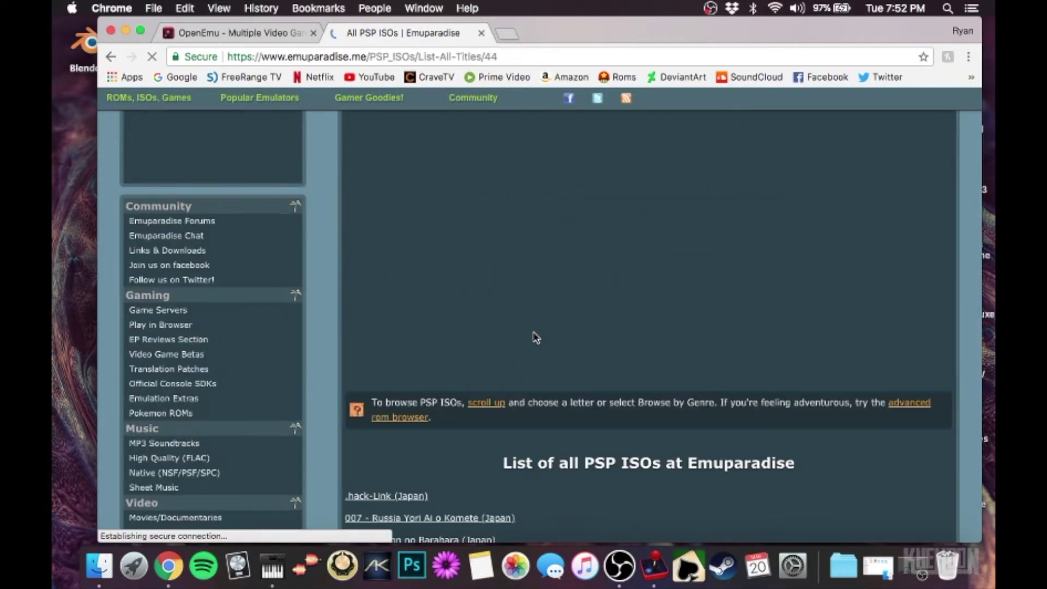
scroll(536, 337, "down", 12)
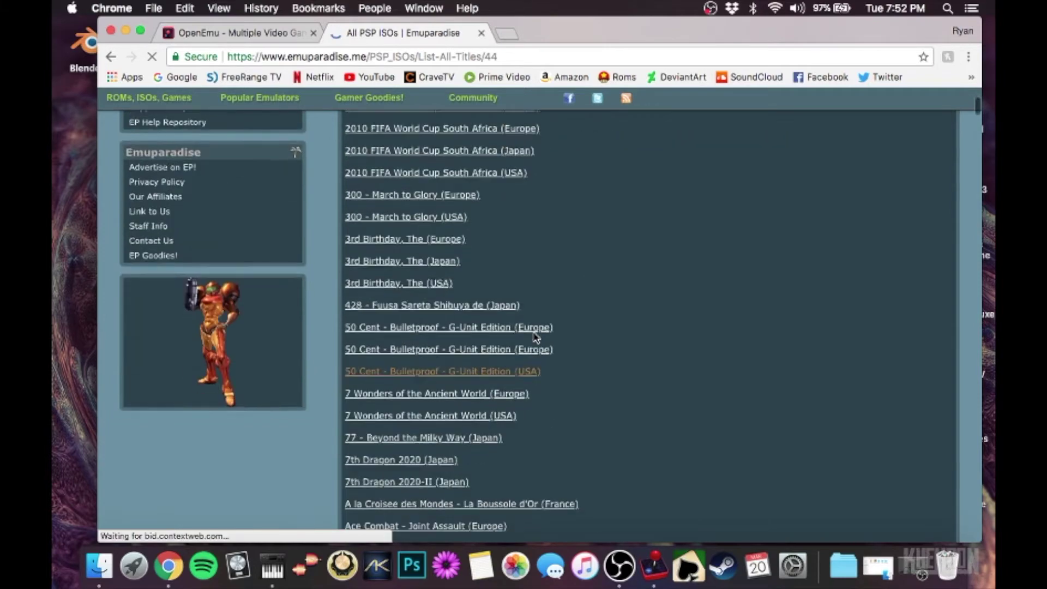
scroll(536, 338, "down", 12)
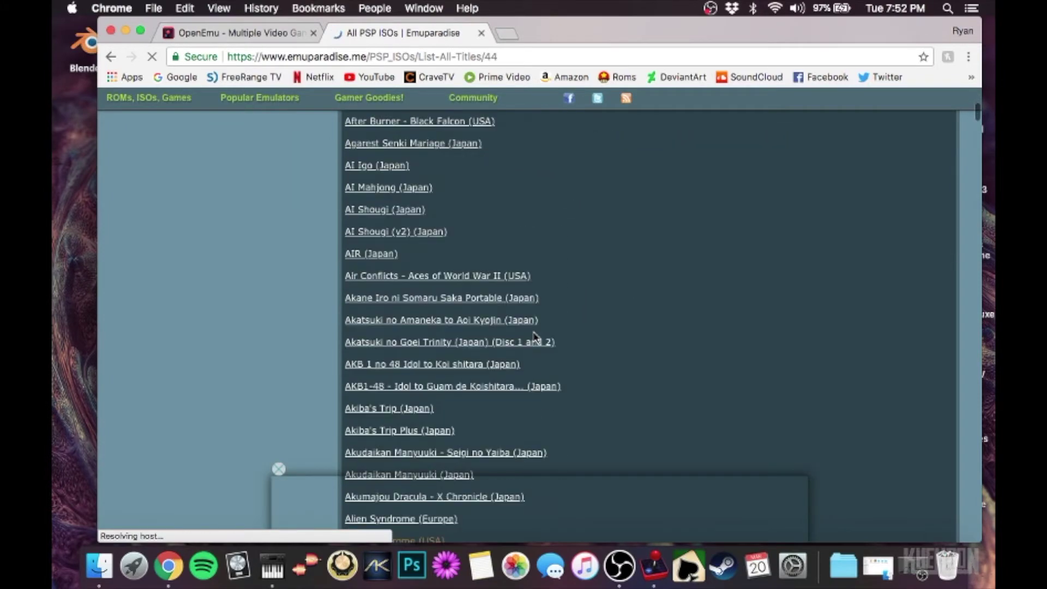
scroll(536, 338, "down", 12)
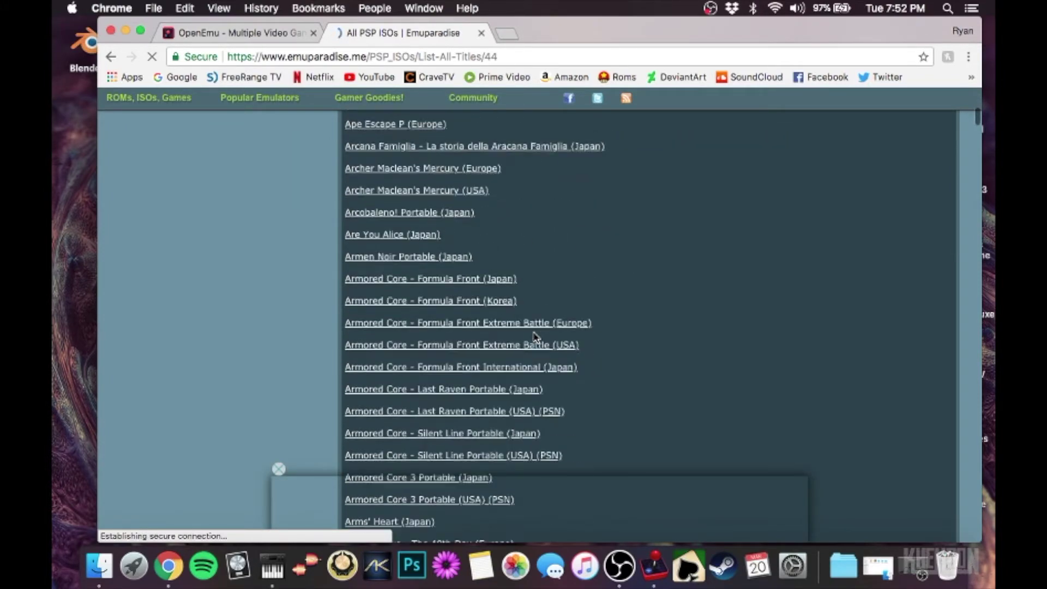
scroll(536, 338, "down", 12)
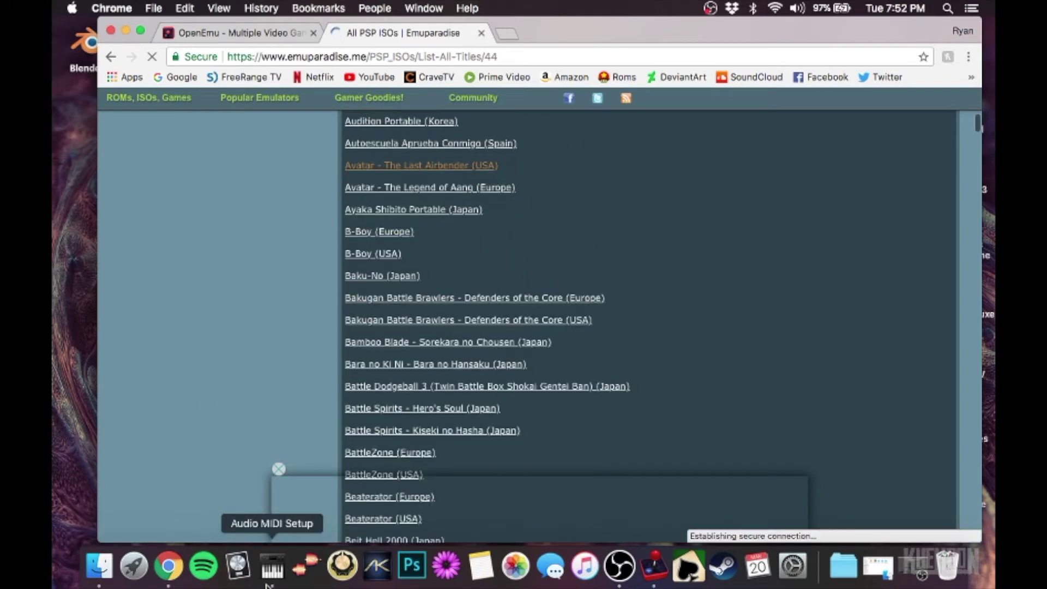
left_click(656, 568)
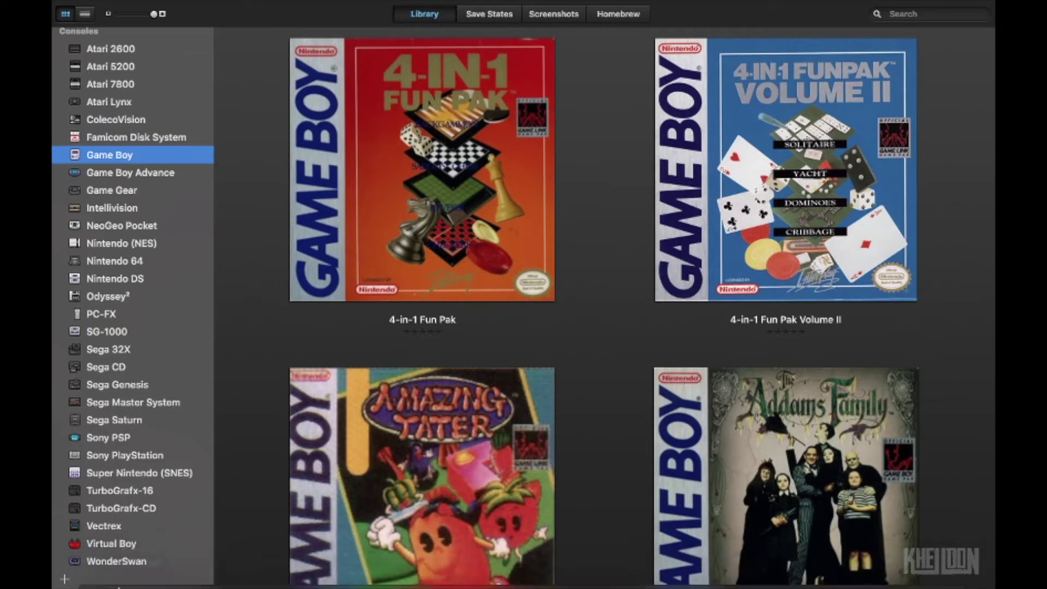
mouse_move(111, 585)
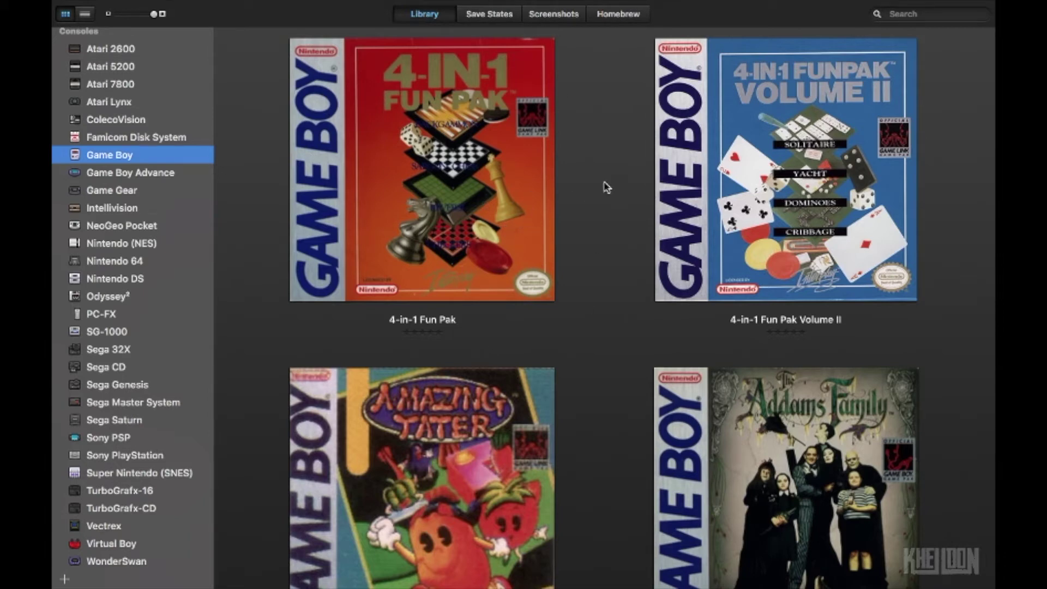
scroll(600, 195, "down", 5)
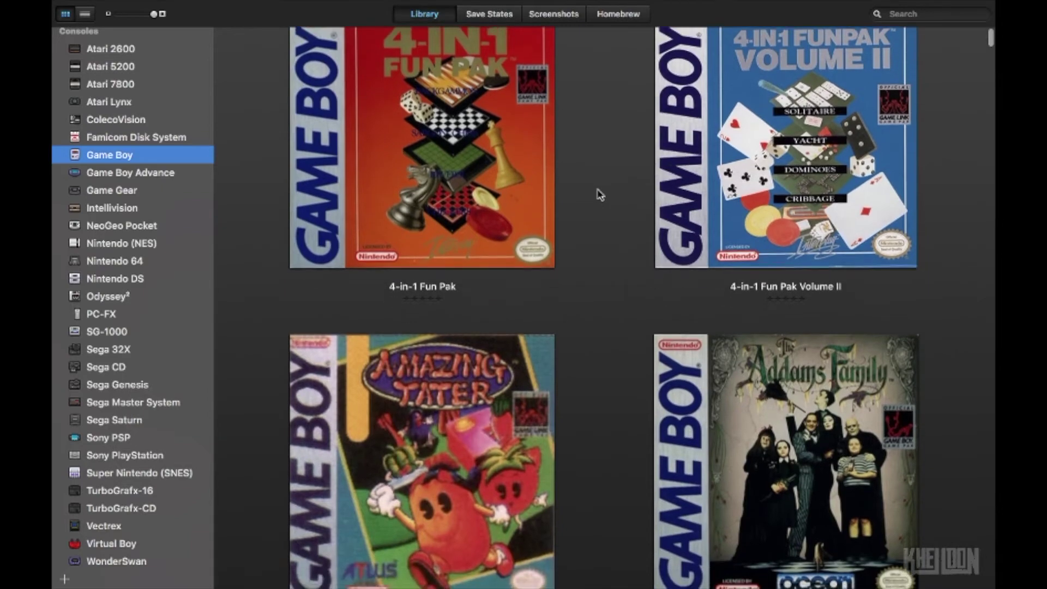
scroll(600, 195, "down", 5)
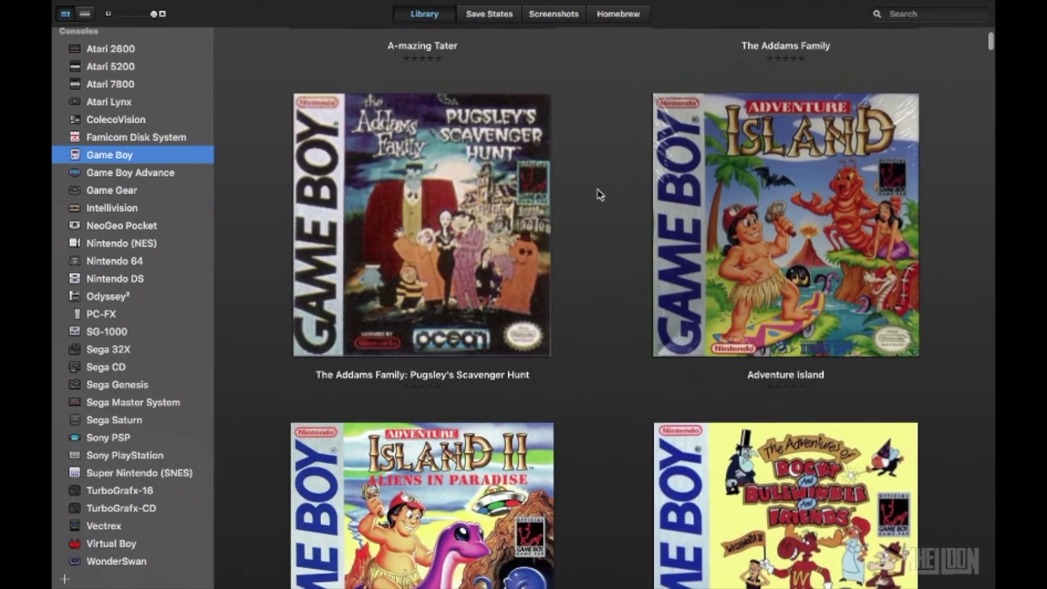
scroll(600, 195, "down", 2)
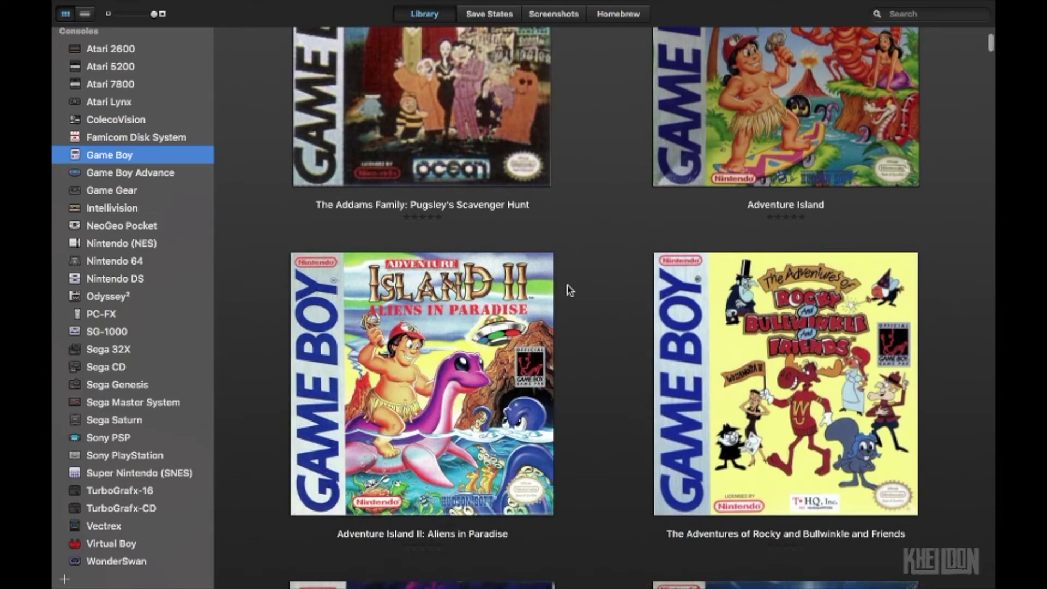
scroll(569, 289, "down", 10)
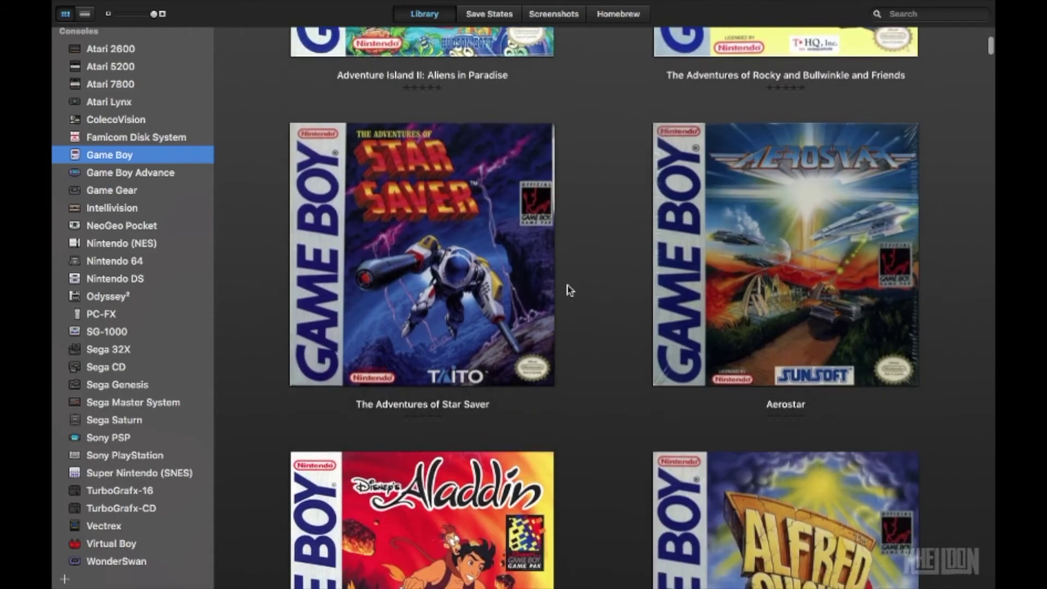
scroll(569, 289, "down", 4)
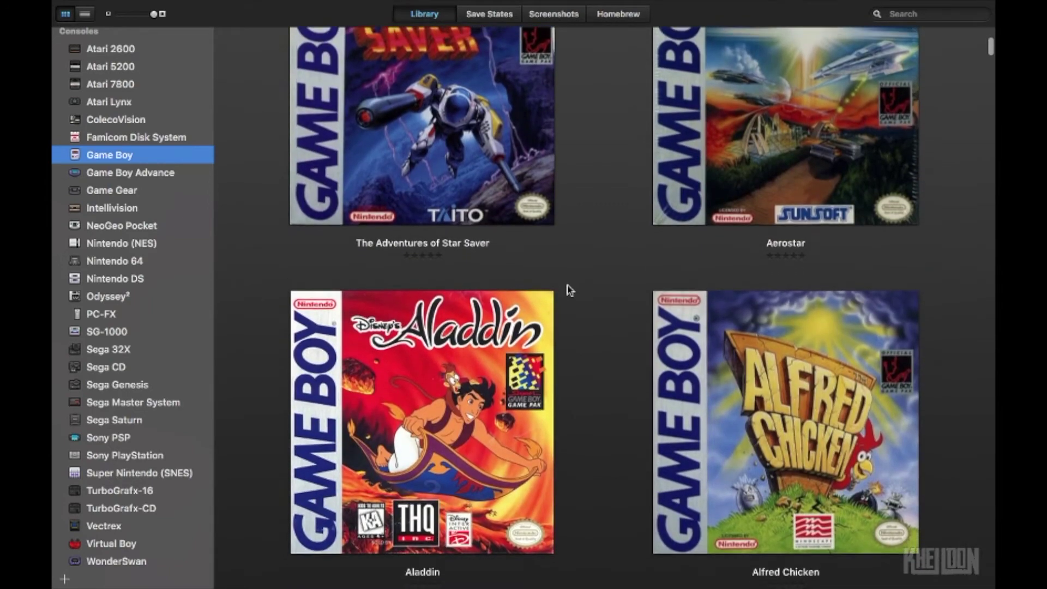
left_click(128, 404)
Scroll through the Sega Master System games, then show the Famicom Disk System library
scroll(568, 251, "down", 5)
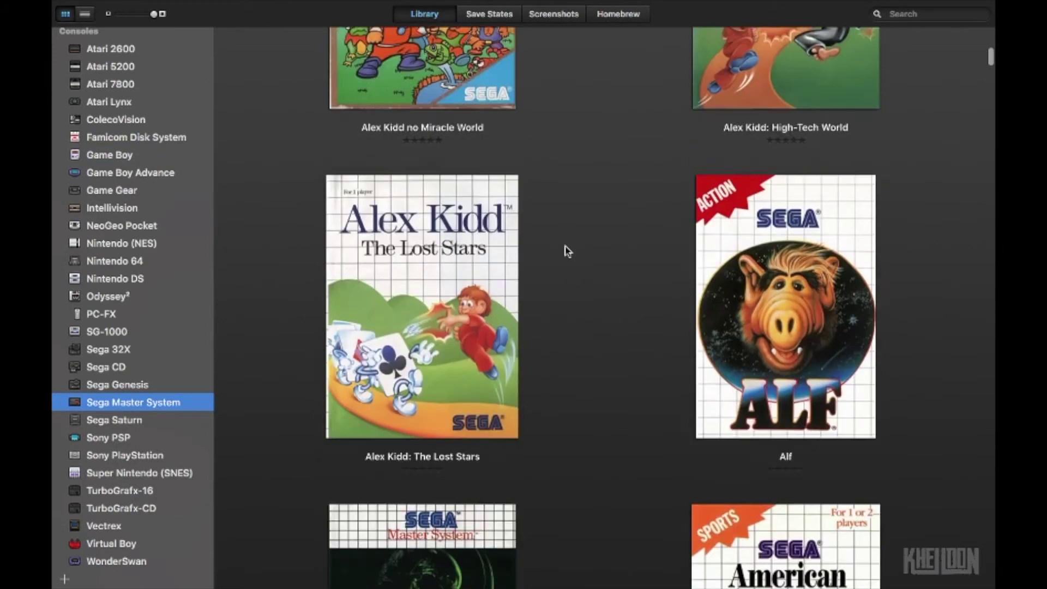
scroll(568, 250, "up", 3)
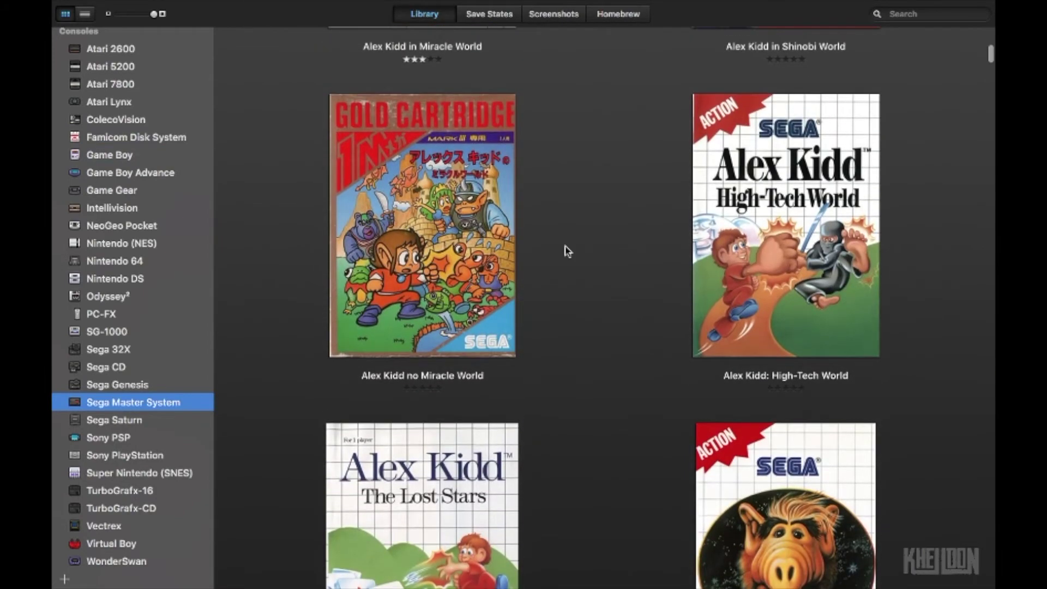
scroll(568, 251, "down", 5)
scroll(568, 251, "down", 6)
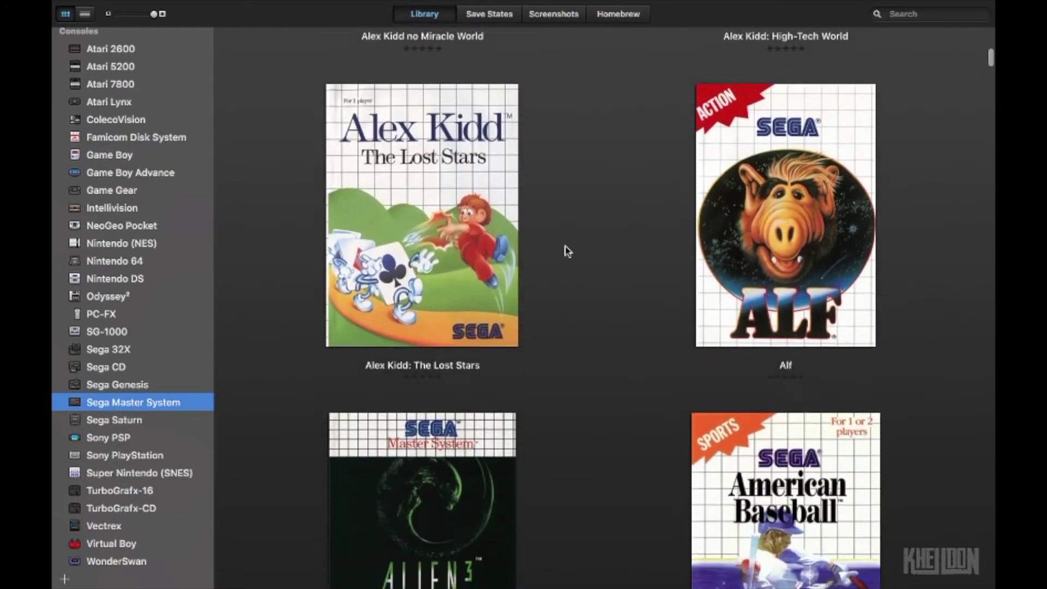
scroll(568, 251, "down", 6)
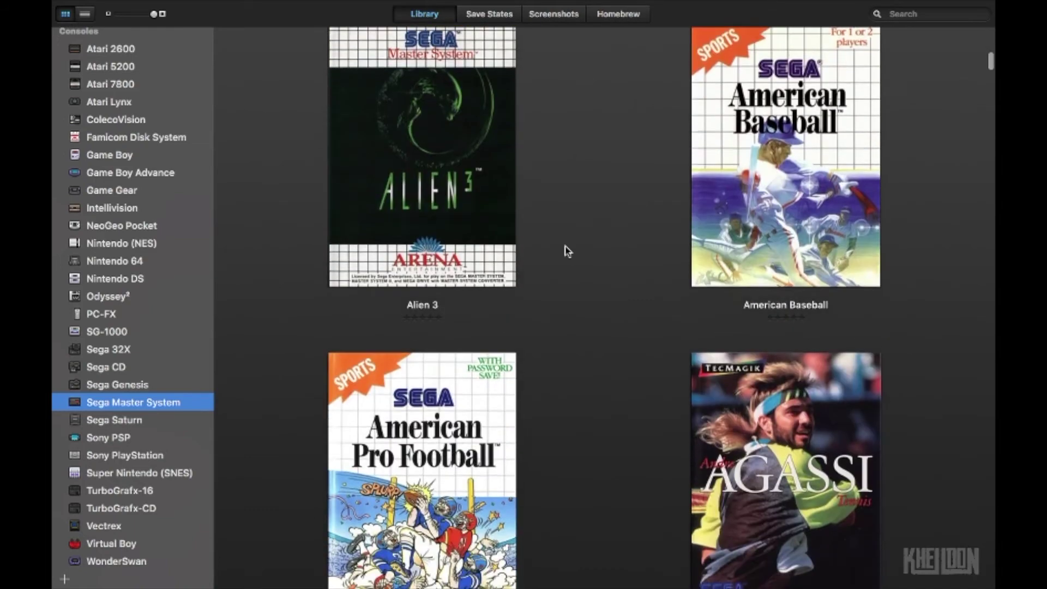
scroll(567, 251, "down", 4)
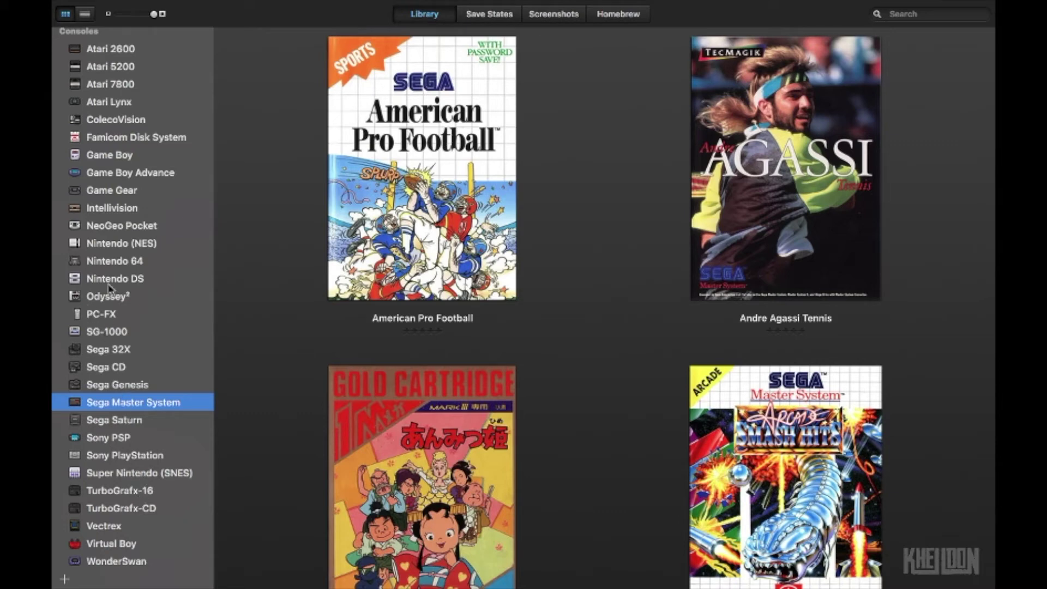
left_click(126, 143)
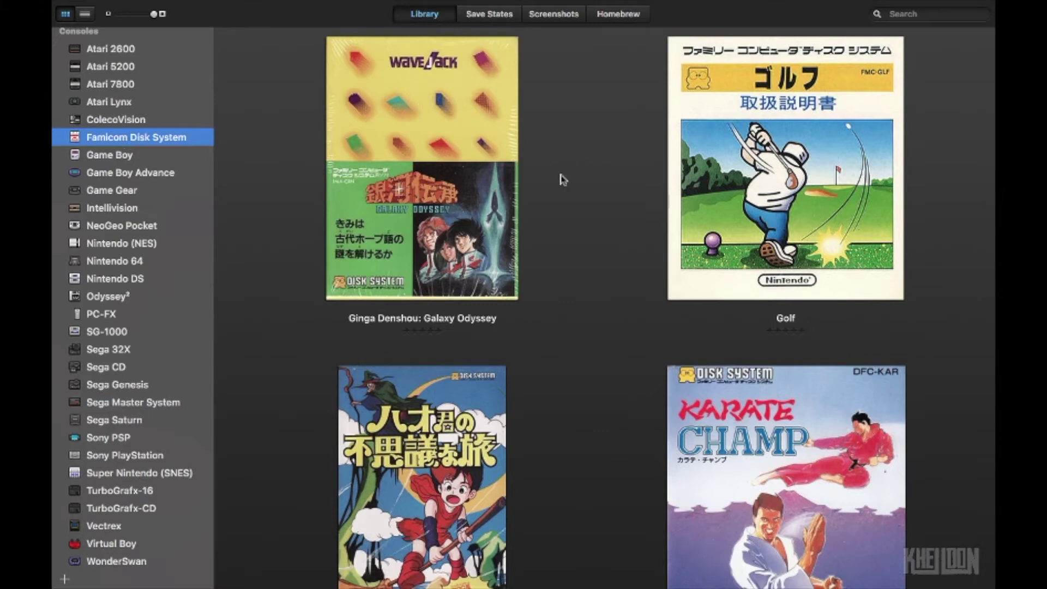
scroll(576, 220, "down", 5)
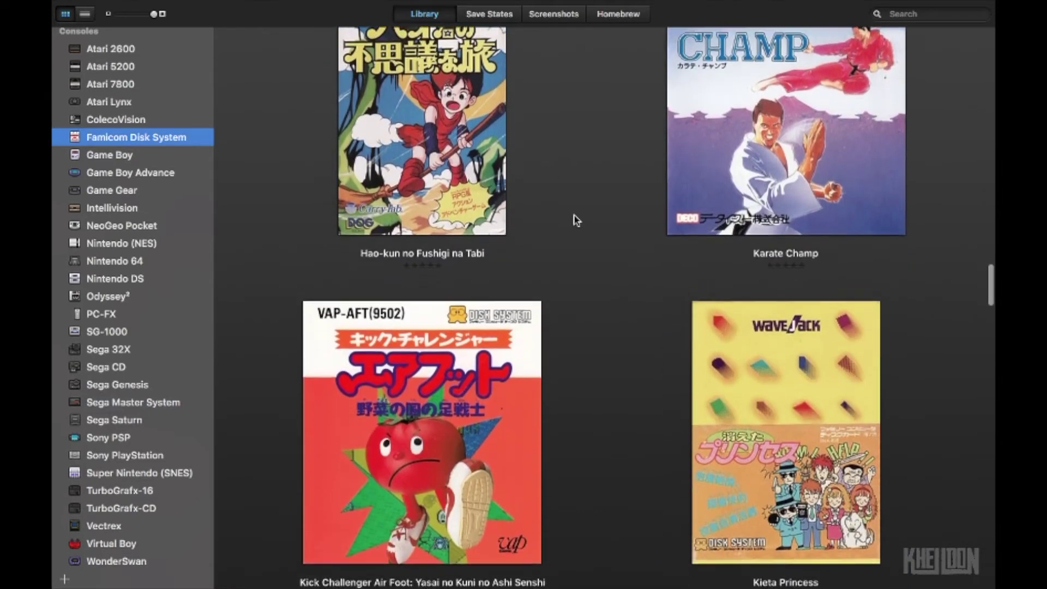
scroll(577, 220, "down", 2)
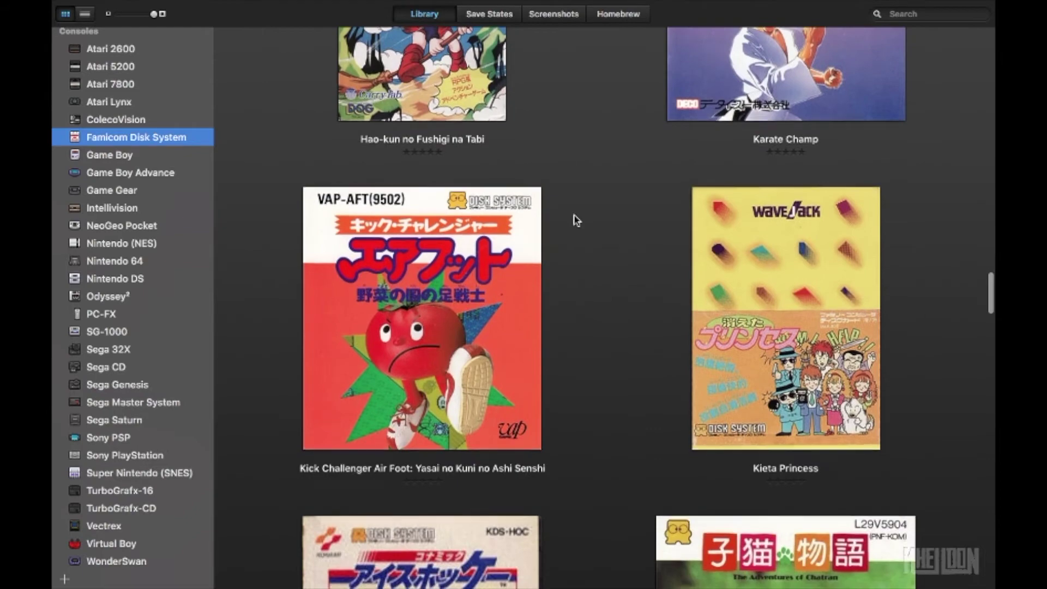
scroll(577, 221, "down", 3)
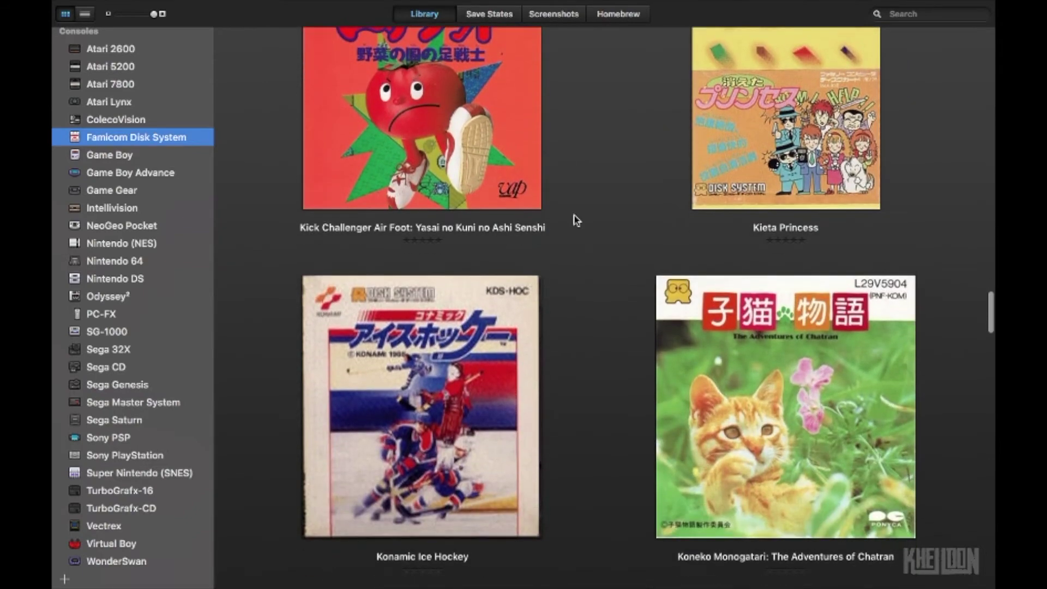
scroll(577, 220, "down", 4)
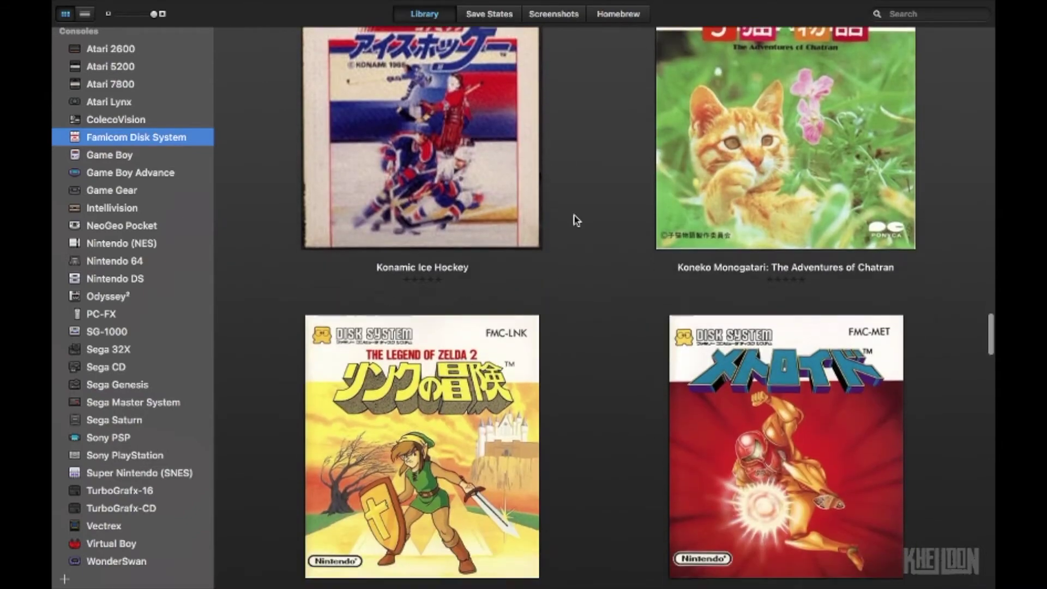
scroll(577, 221, "down", 4)
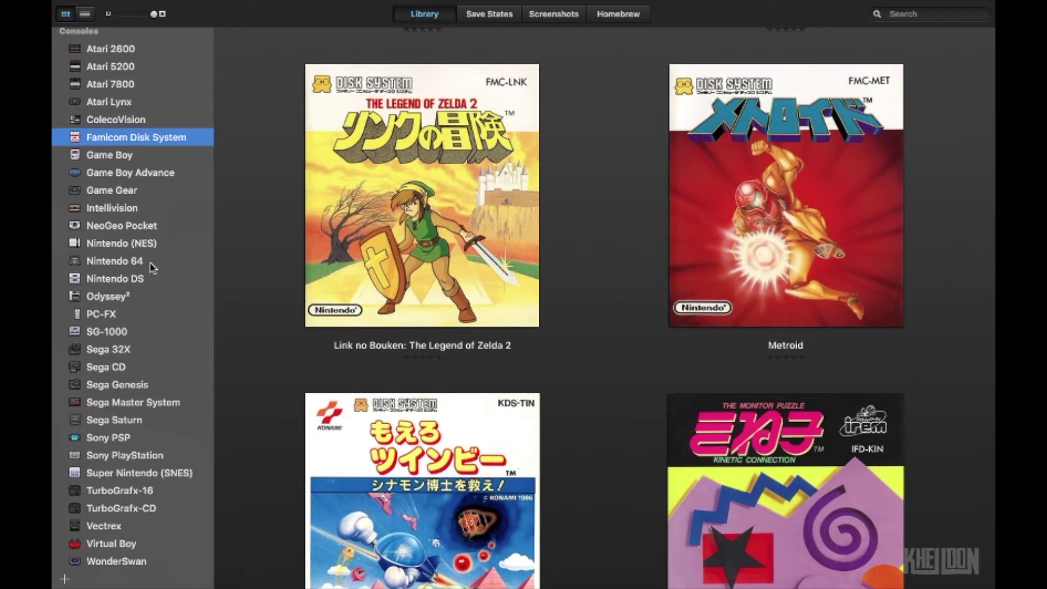
Browse the PC-FX library, then scroll through the SG-1000 games
left_click(109, 313)
left_click(107, 332)
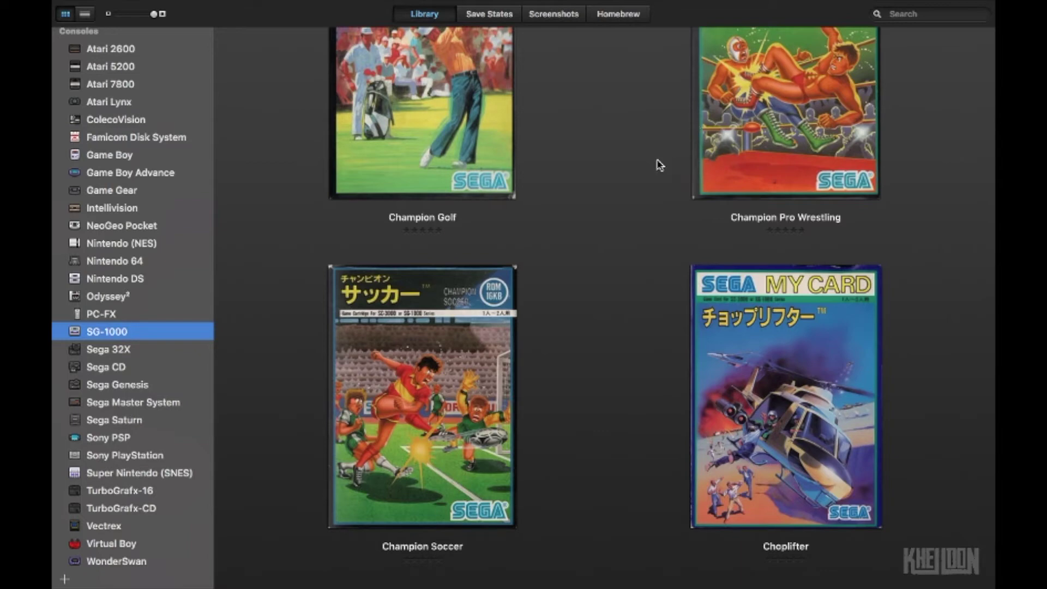
scroll(660, 164, "up", 2)
scroll(660, 165, "up", 5)
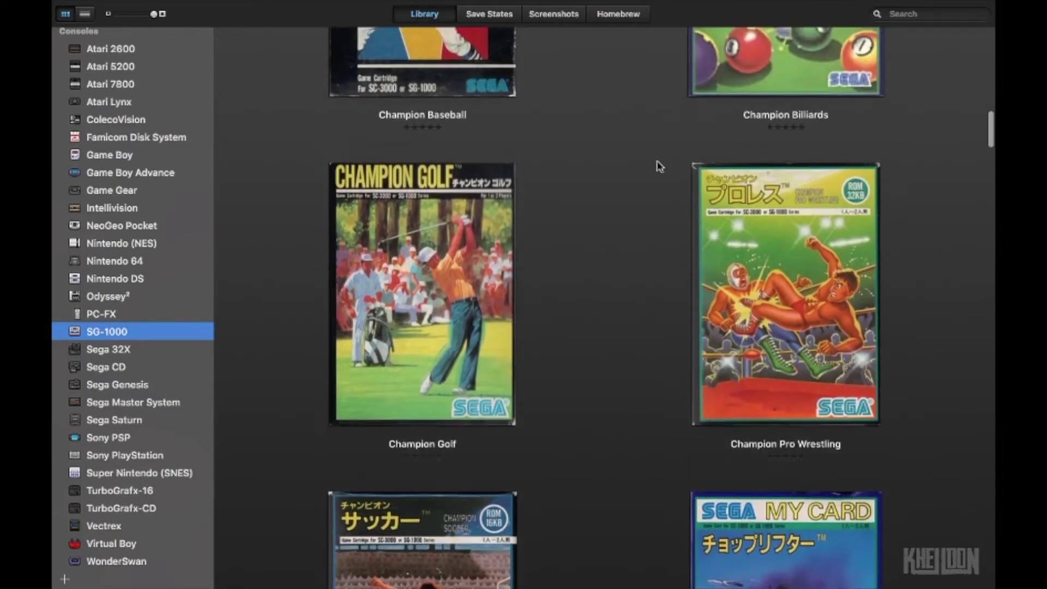
scroll(660, 166, "down", 2)
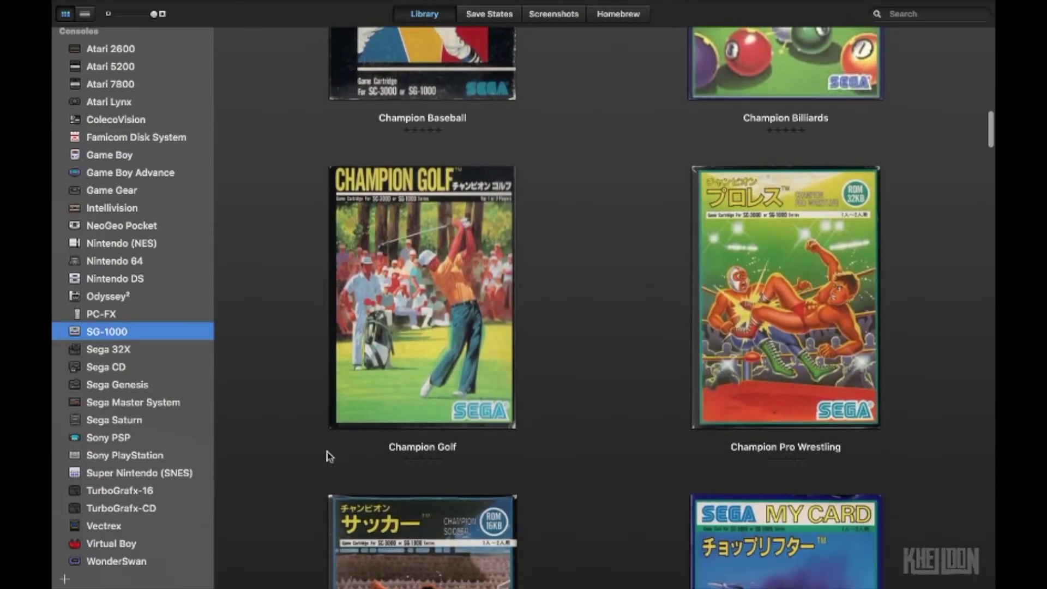
Show the WonderSwan library and scroll through covers like Front Mission
left_click(117, 562)
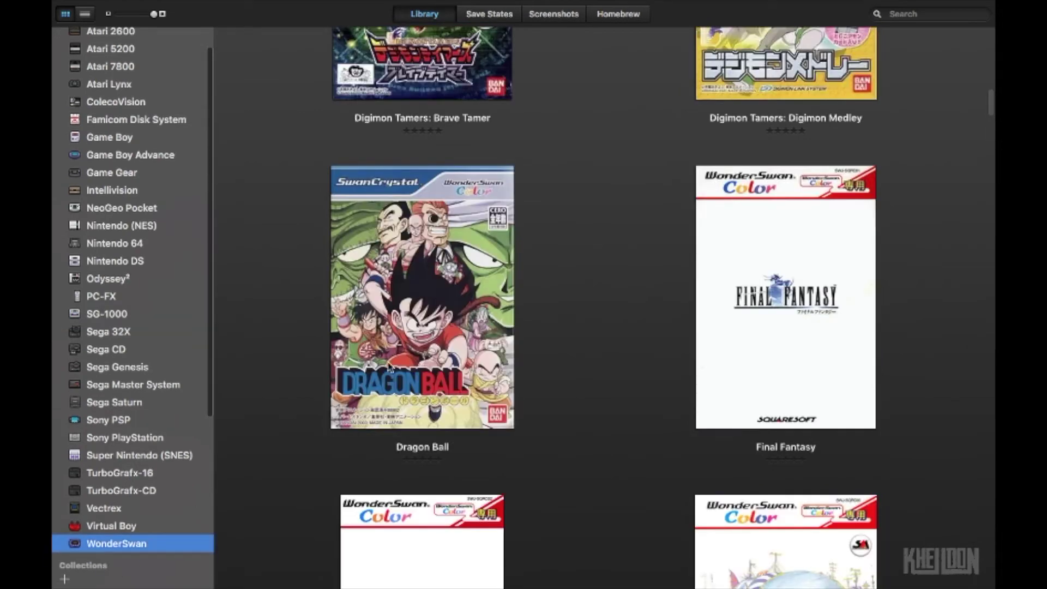
scroll(491, 300, "up", 5)
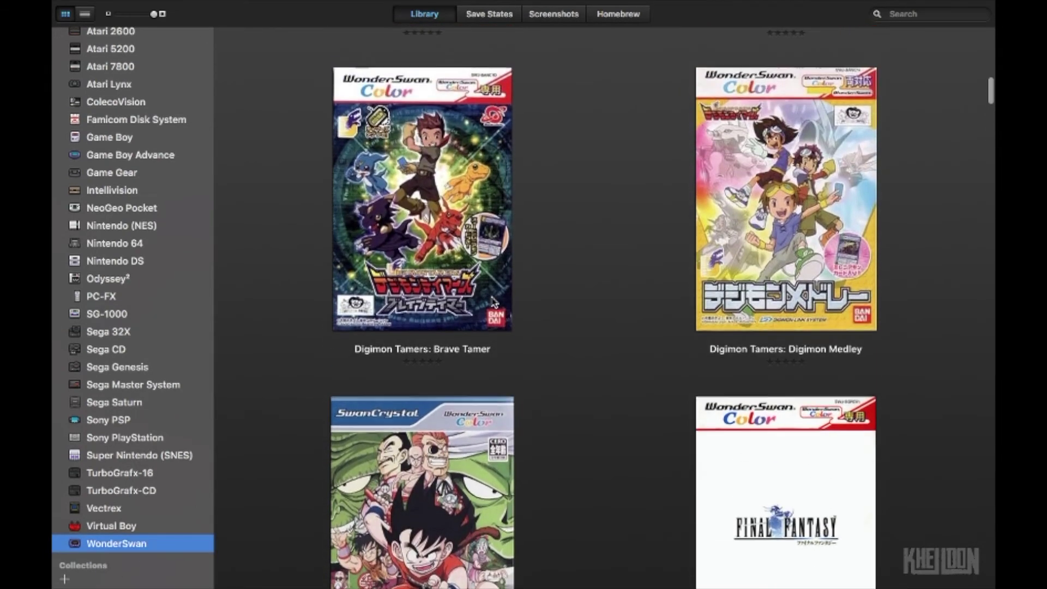
scroll(494, 304, "down", 7)
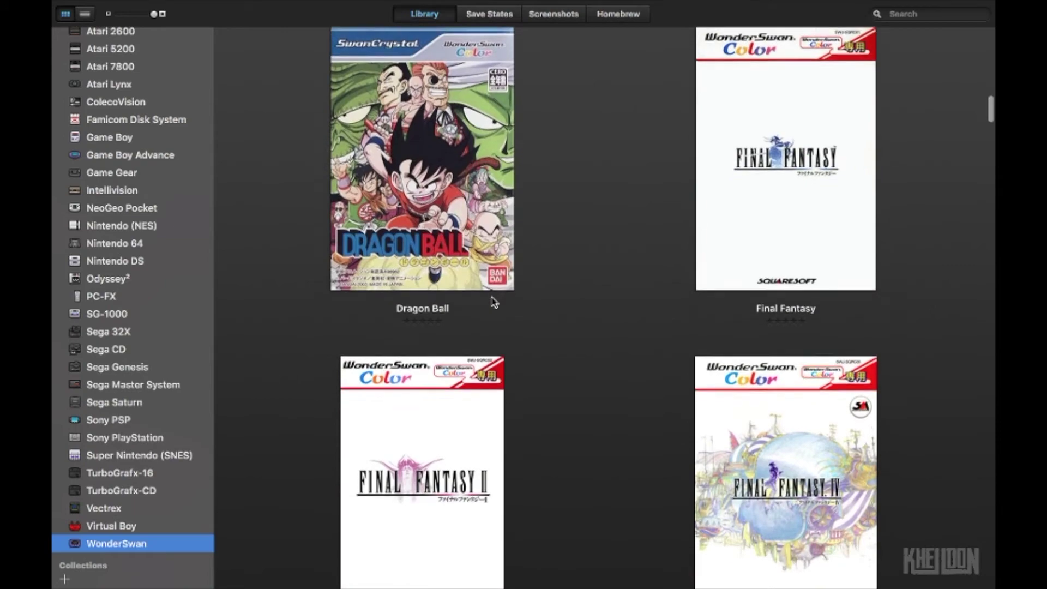
scroll(494, 303, "down", 10)
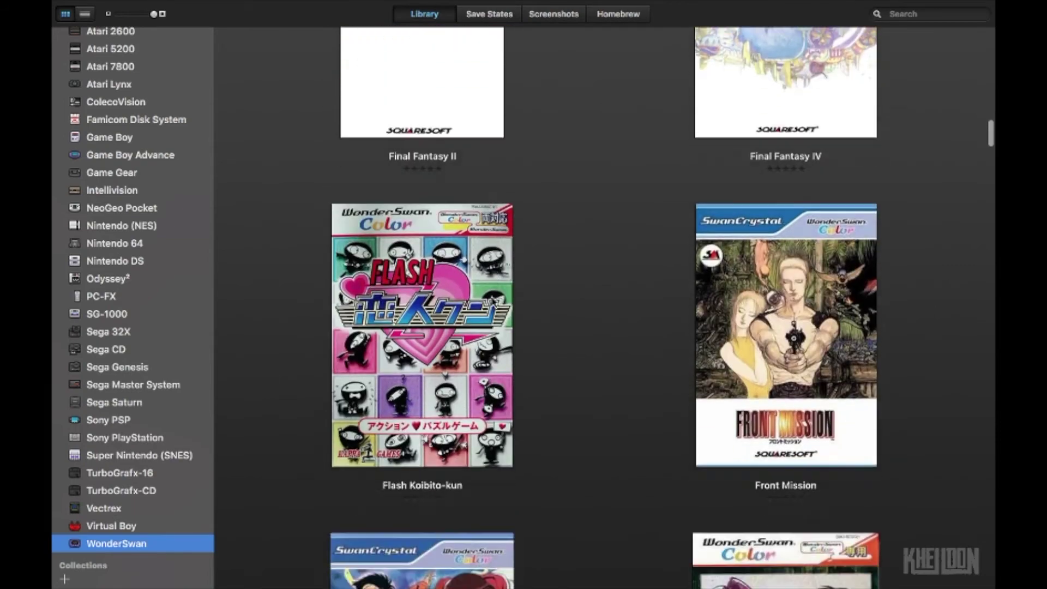
scroll(475, 303, "down", 10)
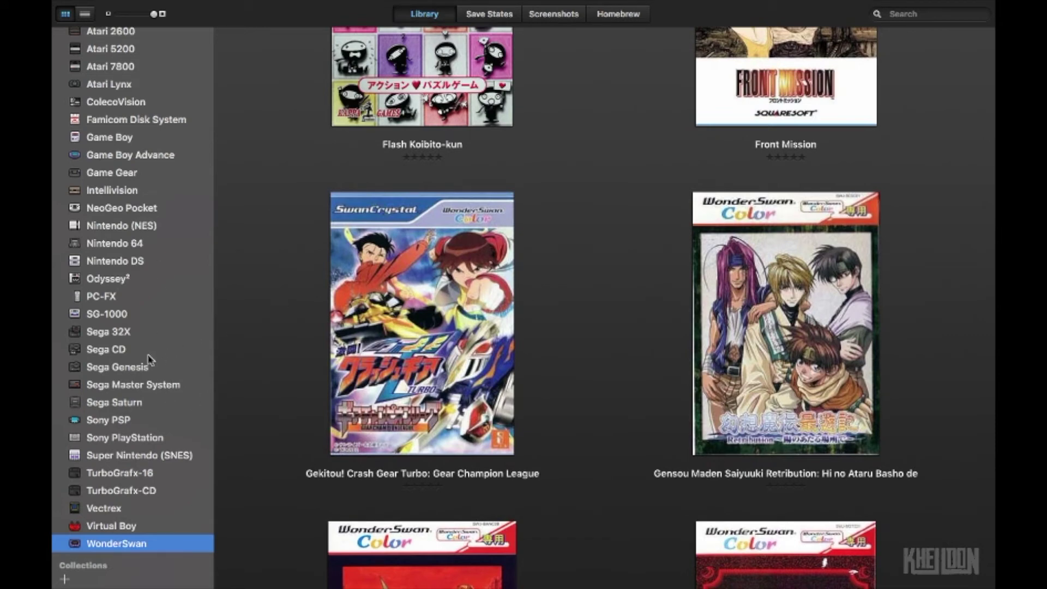
scroll(134, 401, "up", 3)
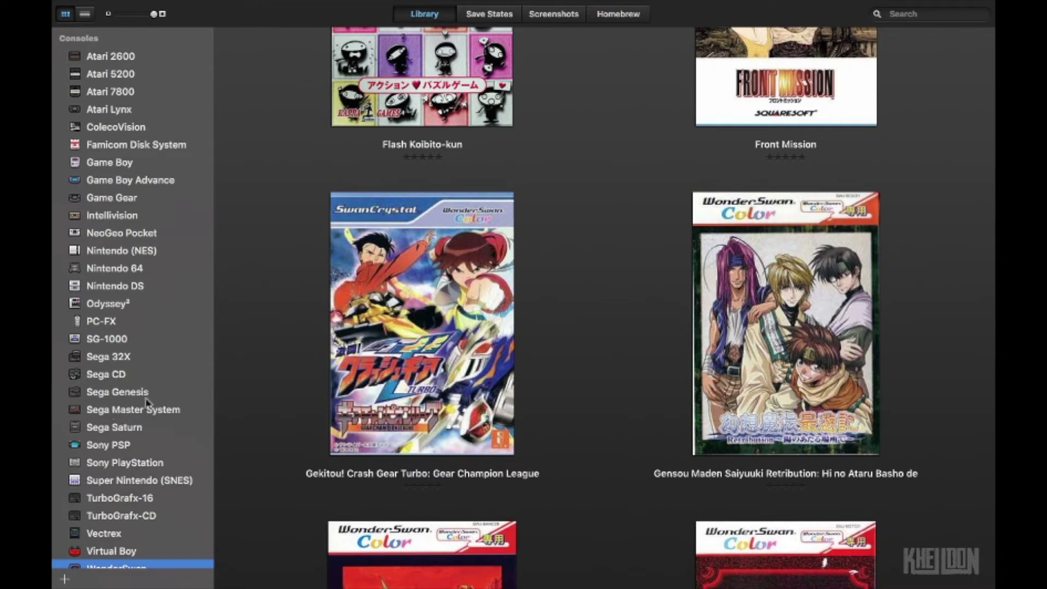
Select Sega Genesis and scroll the sidebar down to the Collections section
left_click(126, 392)
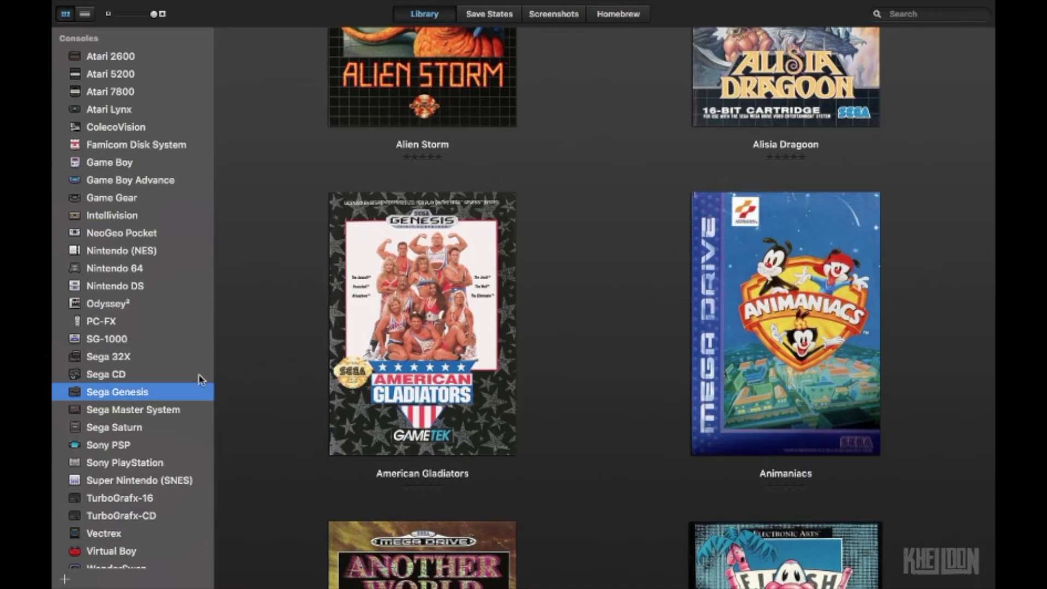
scroll(200, 380, "down", 4)
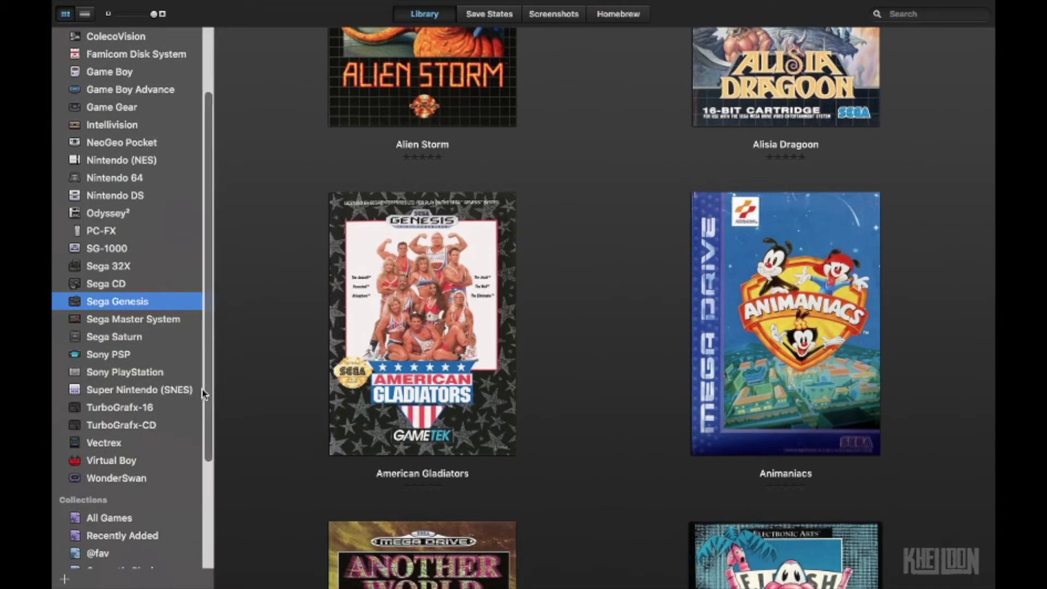
scroll(204, 393, "down", 2)
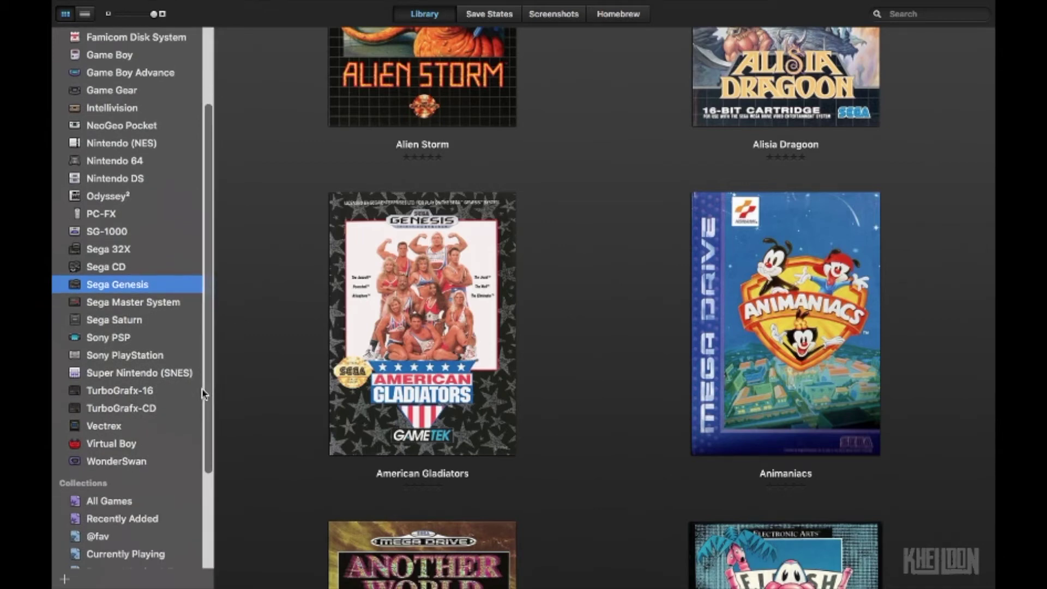
scroll(203, 394, "down", 2)
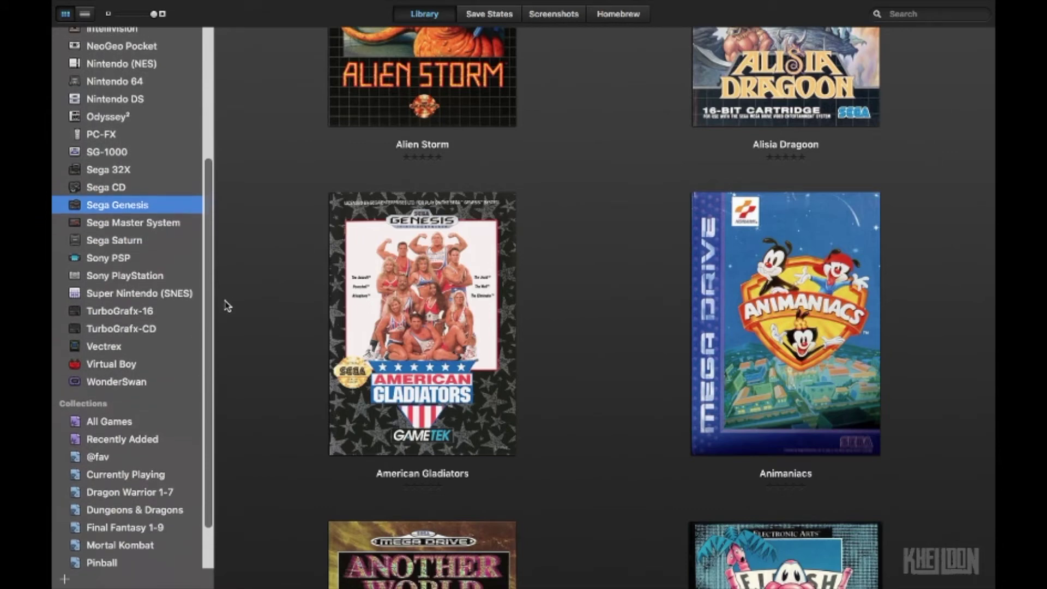
scroll(116, 453, "down", 3)
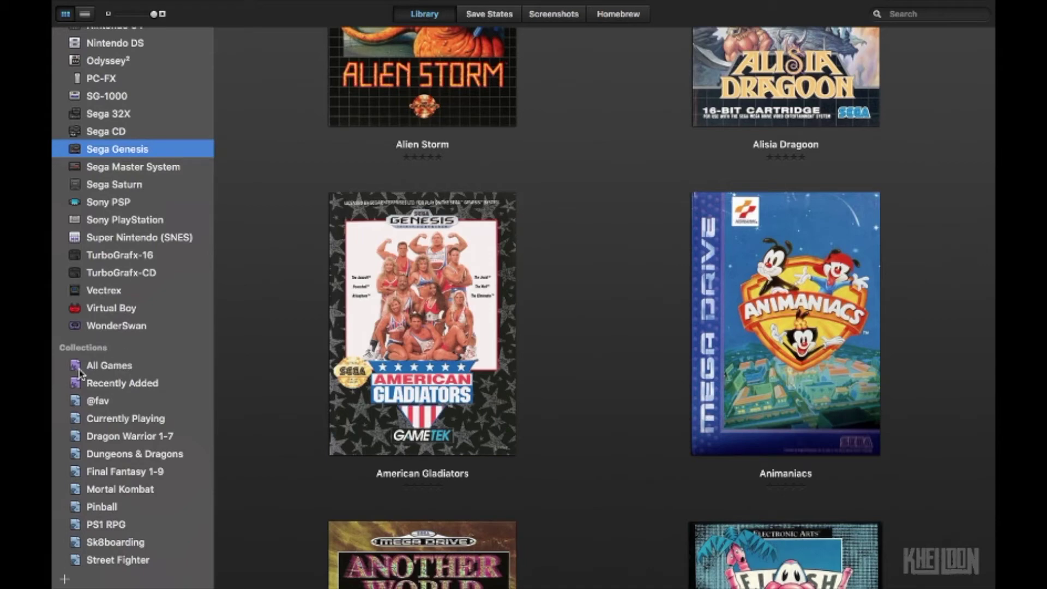
Open Recently Added, then All Games, showing titles like 3 Ninjas Kick Back
left_click(99, 382)
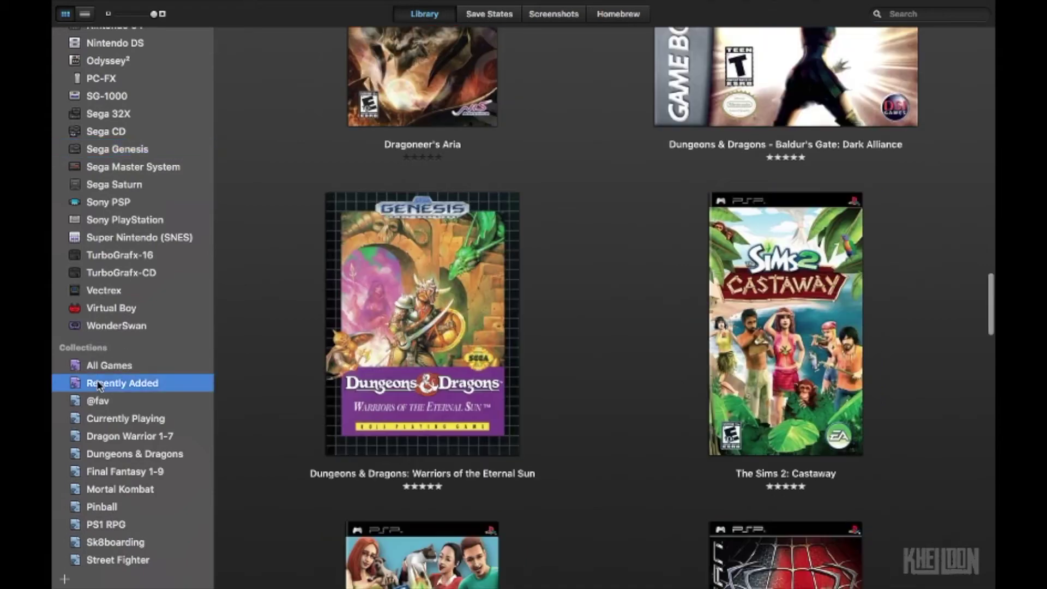
left_click(100, 369)
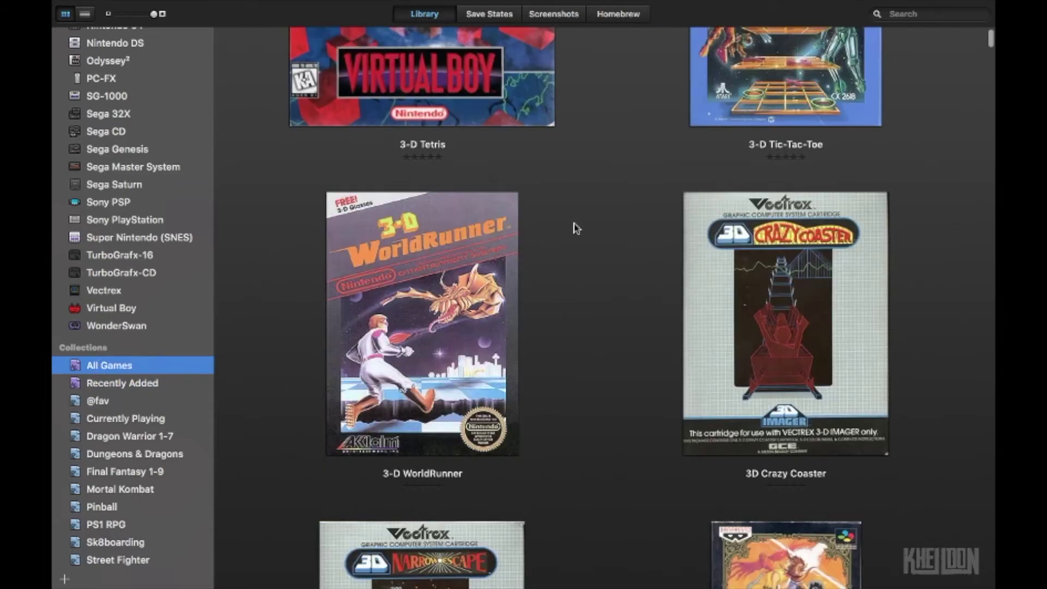
scroll(576, 228, "up", 5)
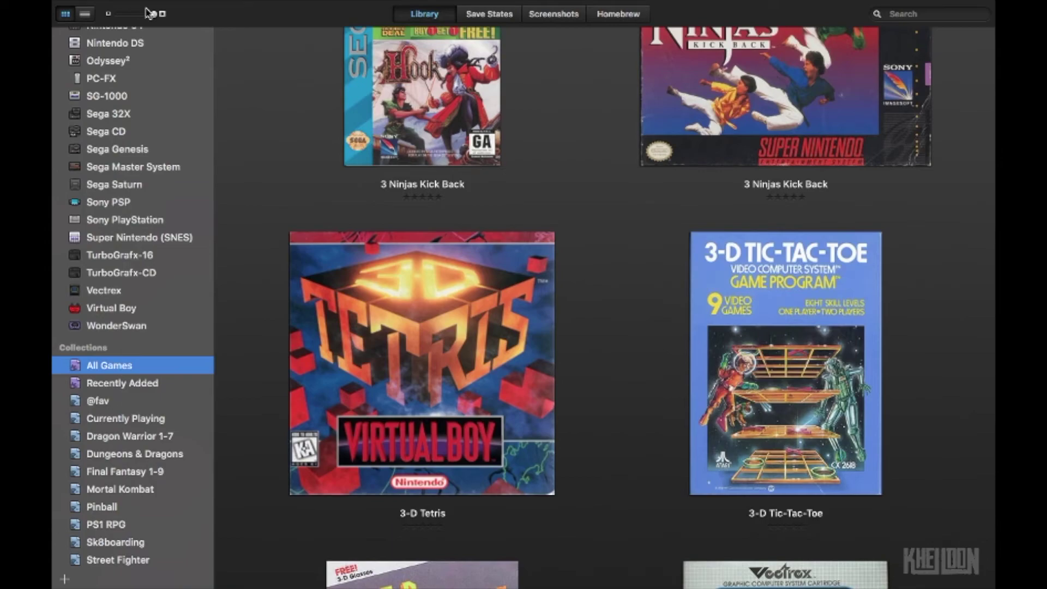
Switch the library to list view and sort by name in reverse, putting Zoom! first
left_click(85, 13)
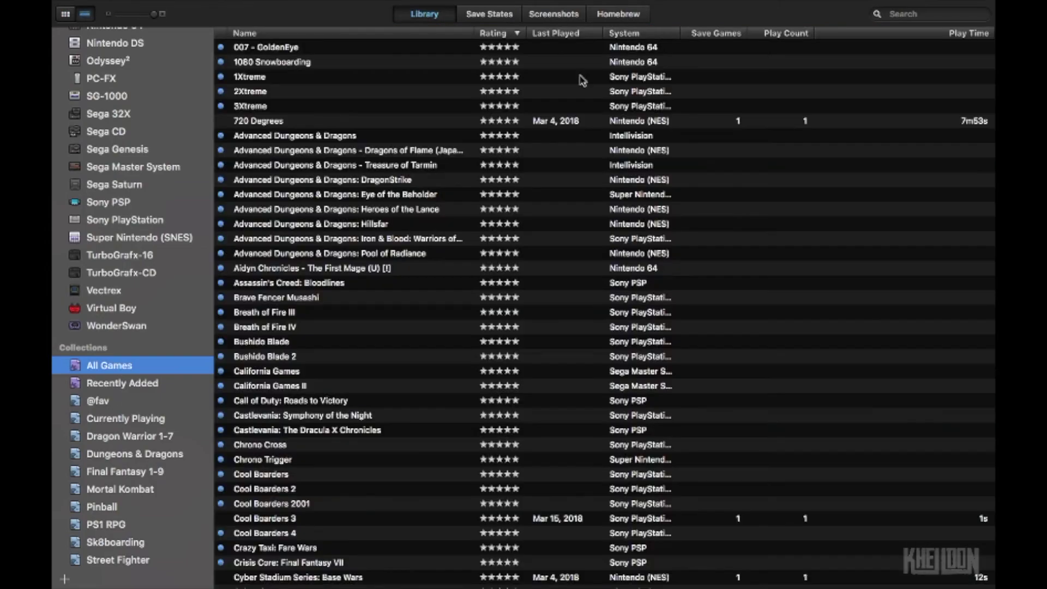
scroll(309, 105, "down", 15)
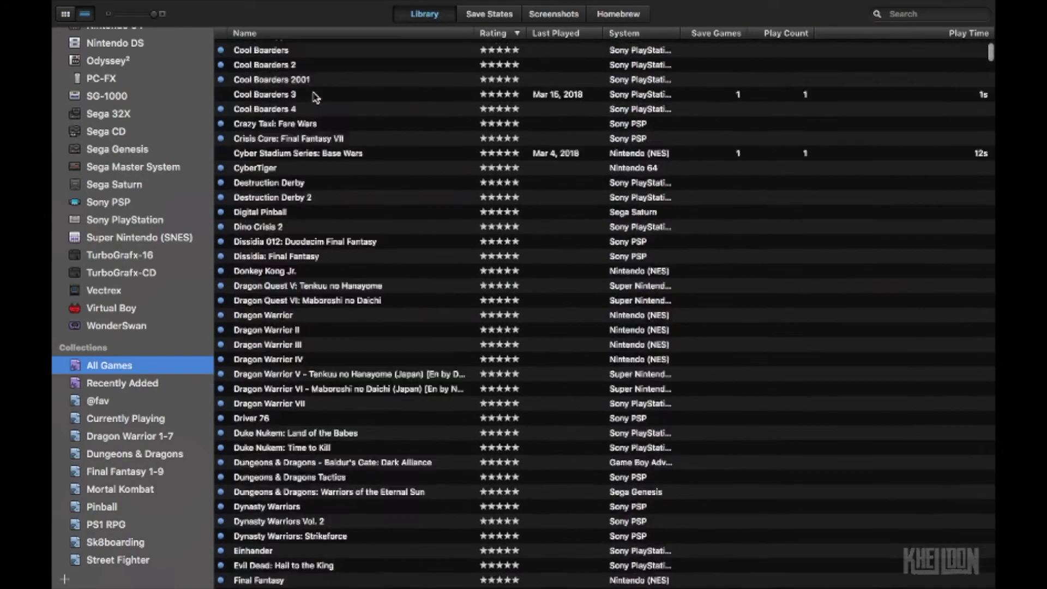
scroll(306, 82, "up", 15)
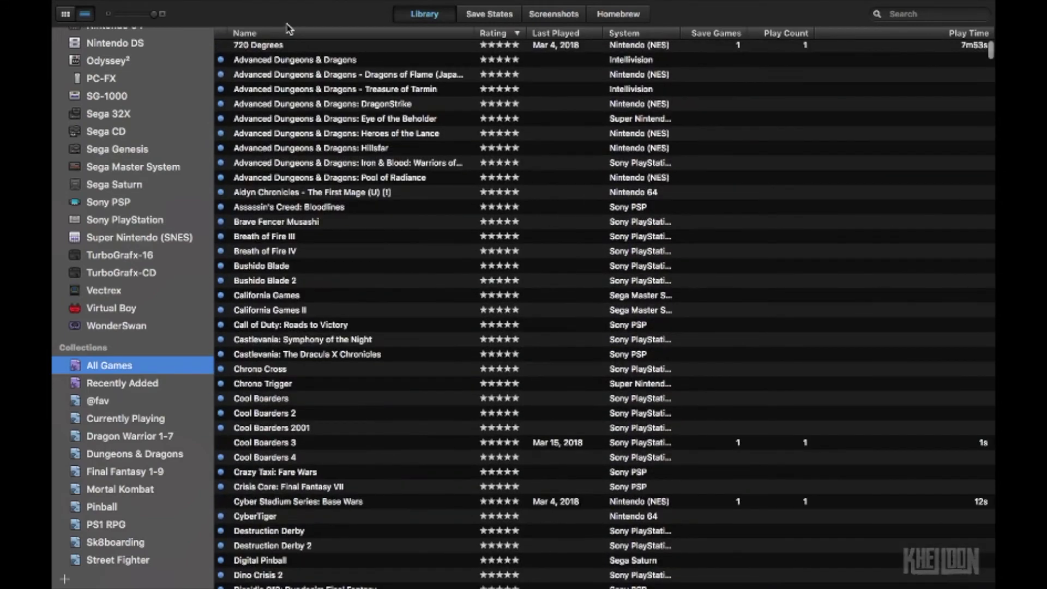
left_click(289, 34)
left_click(289, 34)
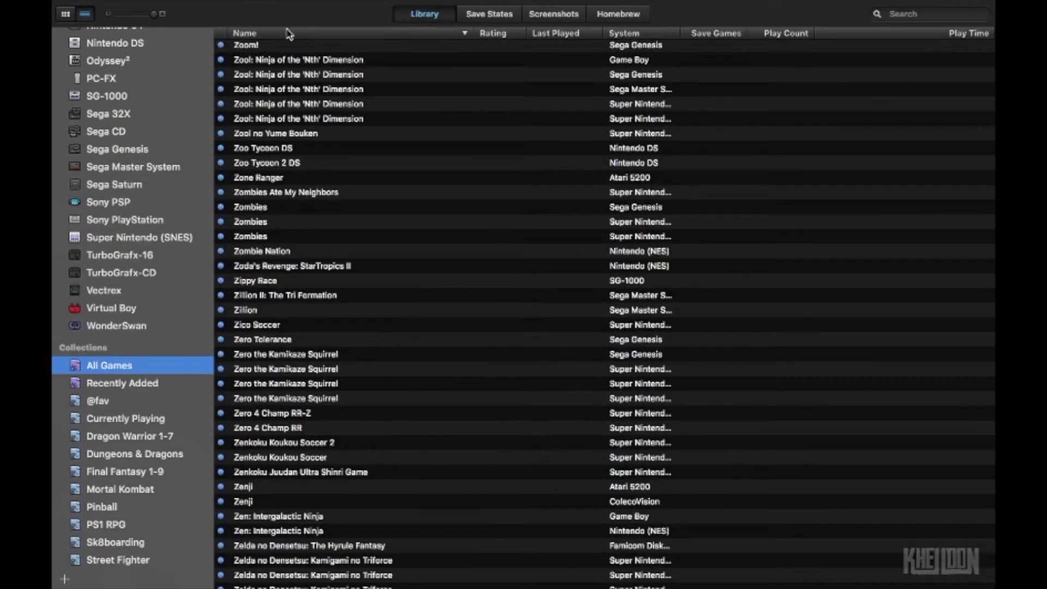
Sort the list by rating, reverse it, then restore the starred games to the top
left_click(512, 34)
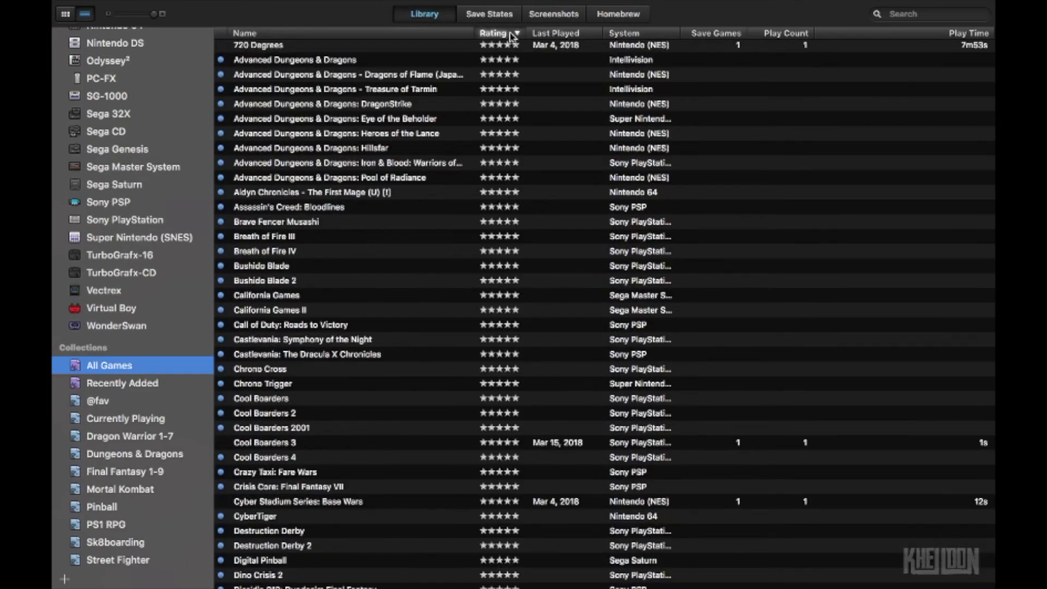
left_click(513, 35)
left_click(513, 35)
scroll(463, 116, "down", 20)
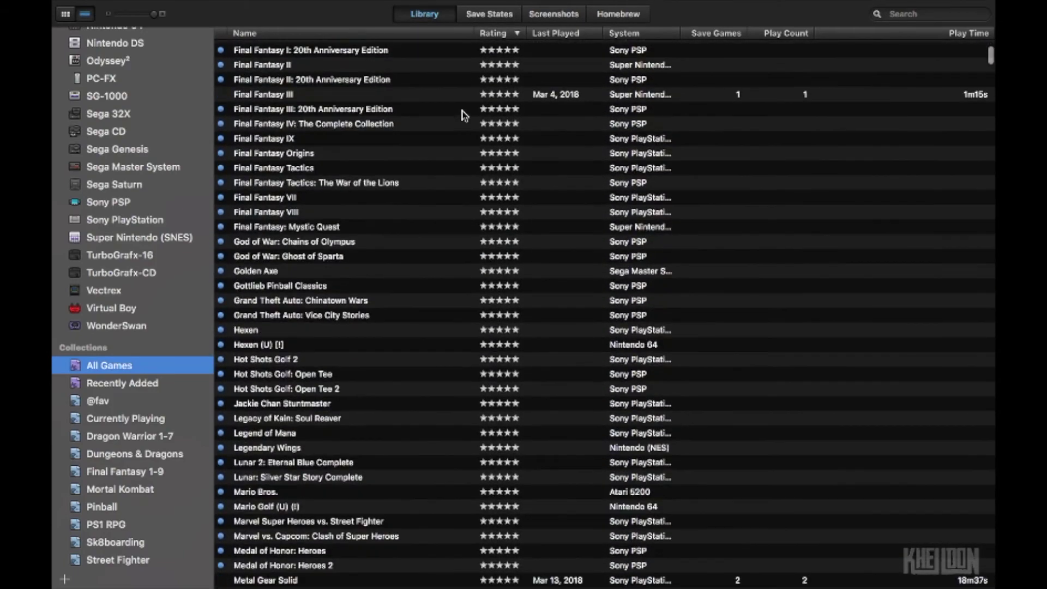
scroll(463, 115, "up", 10)
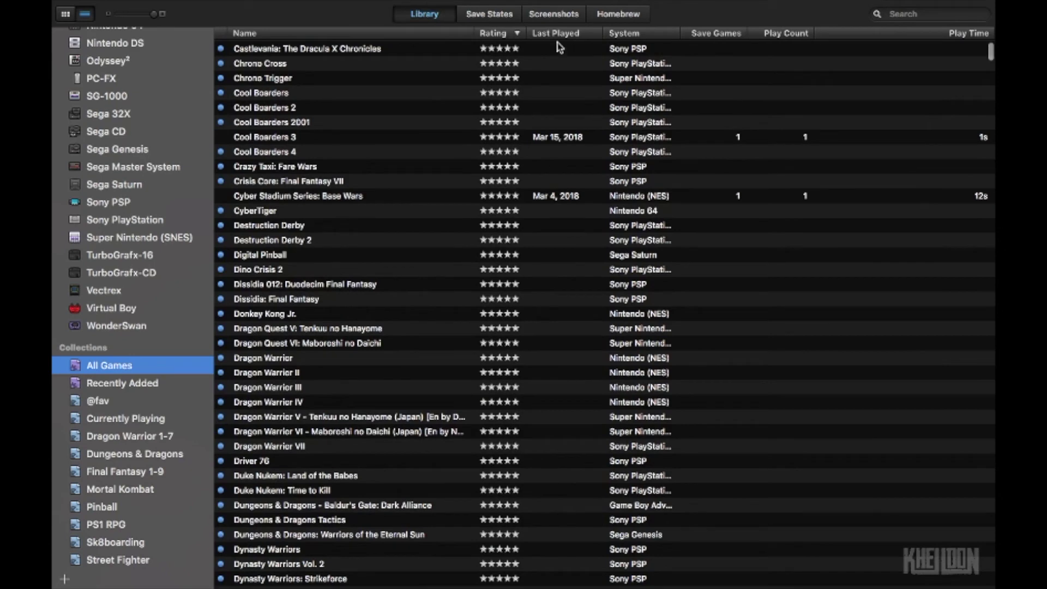
Sort the list by system, then filter the library to ColecoVision games
left_click(630, 35)
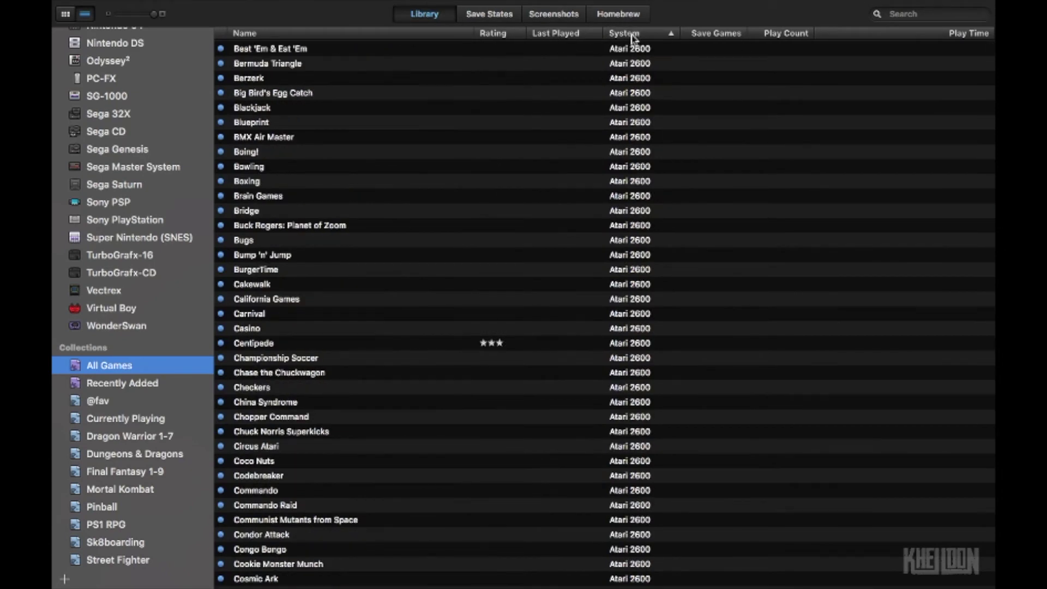
scroll(457, 163, "down", 15)
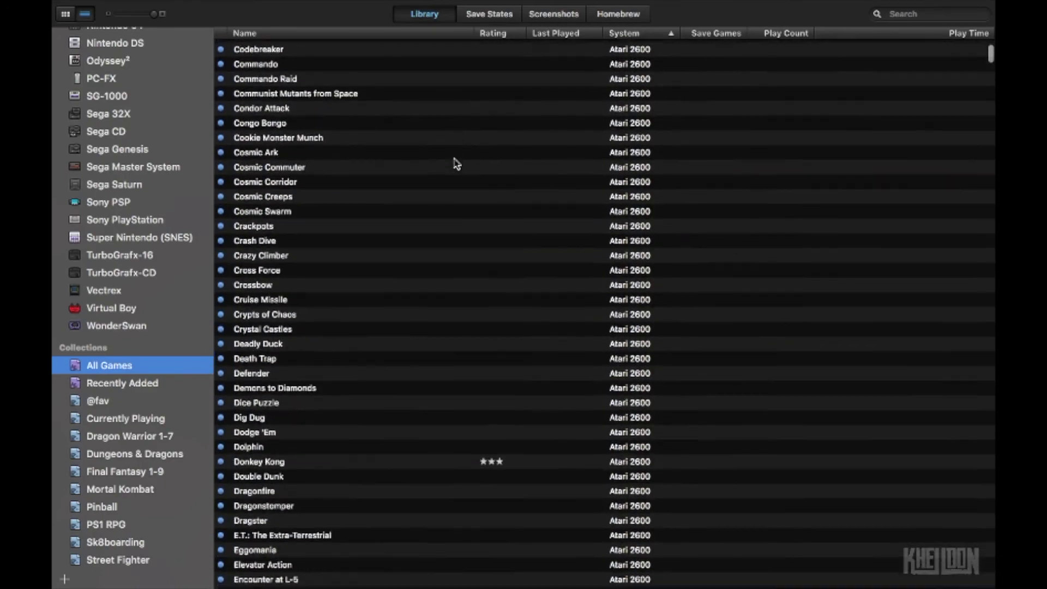
scroll(457, 164, "down", 20)
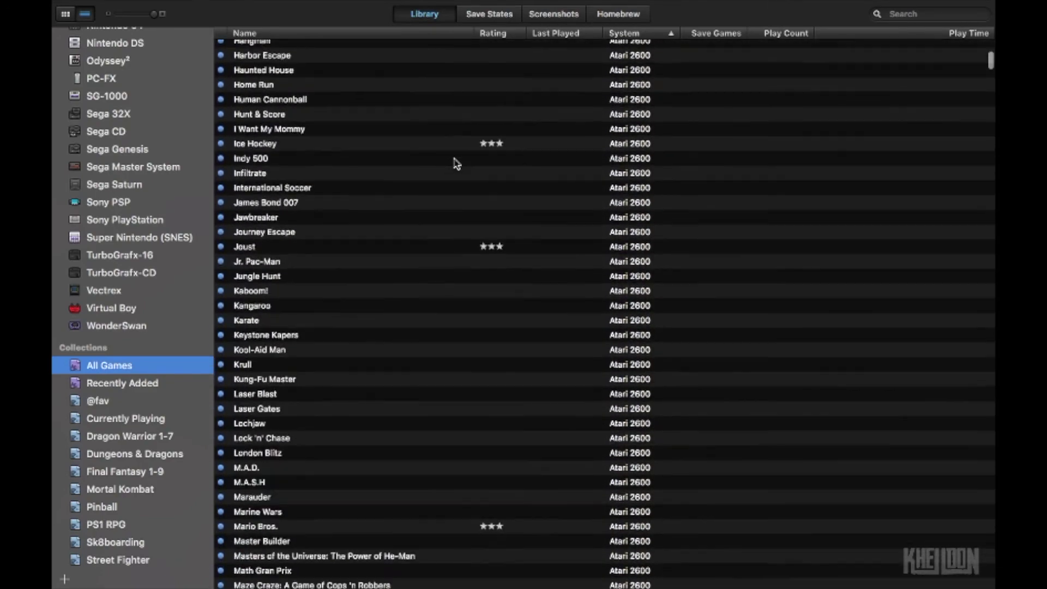
scroll(457, 164, "up", 12)
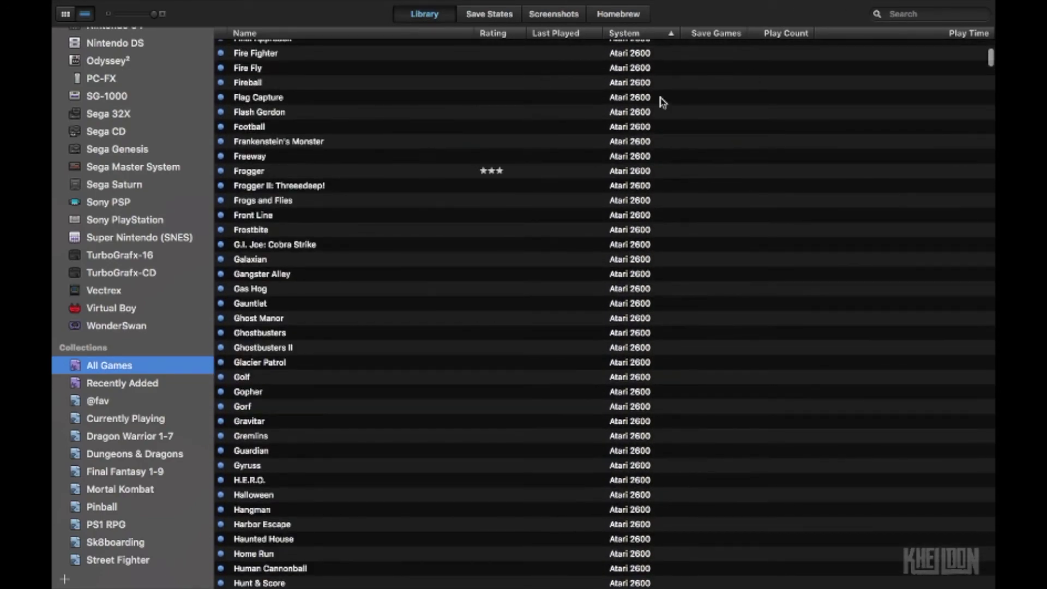
scroll(663, 102, "up", 3)
scroll(663, 102, "up", 8)
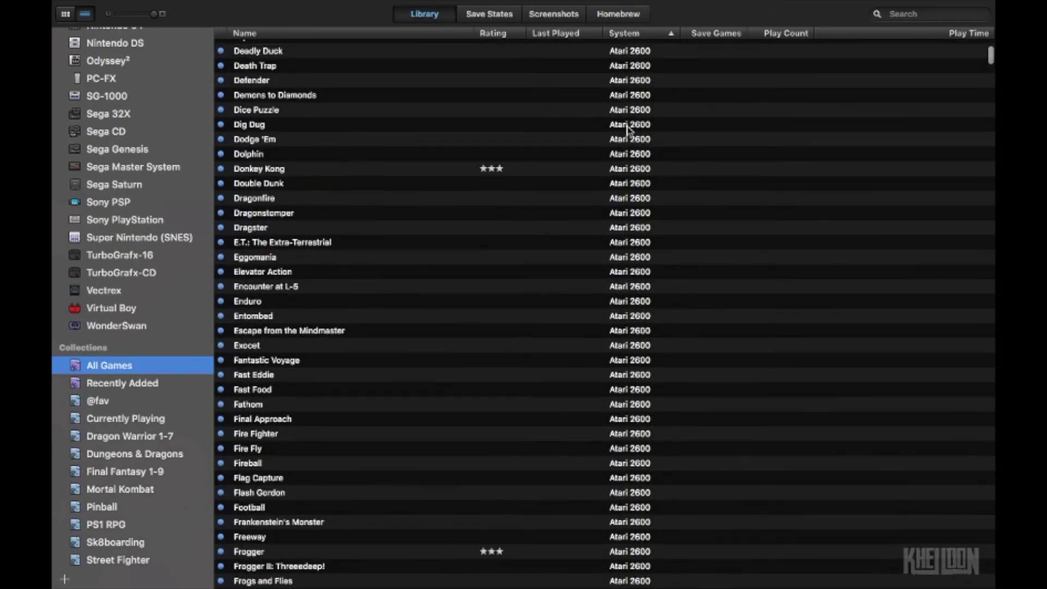
scroll(123, 90, "up", 3)
scroll(123, 90, "up", 3)
left_click(123, 92)
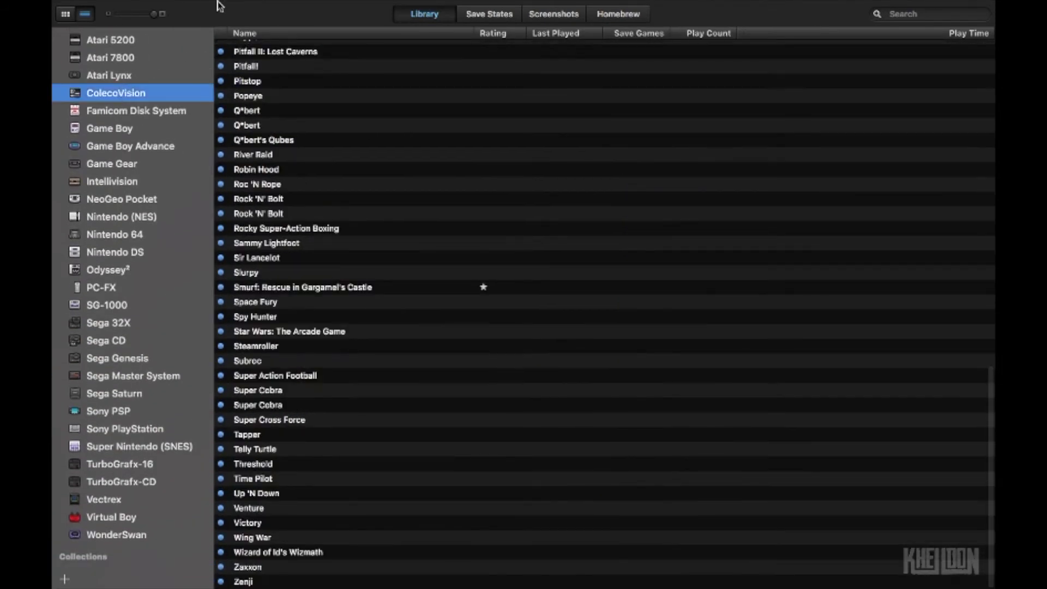
Select Q*bert's Qubes, switch to the cover-art grid and enlarge the box-art thumbnails
left_click(279, 140)
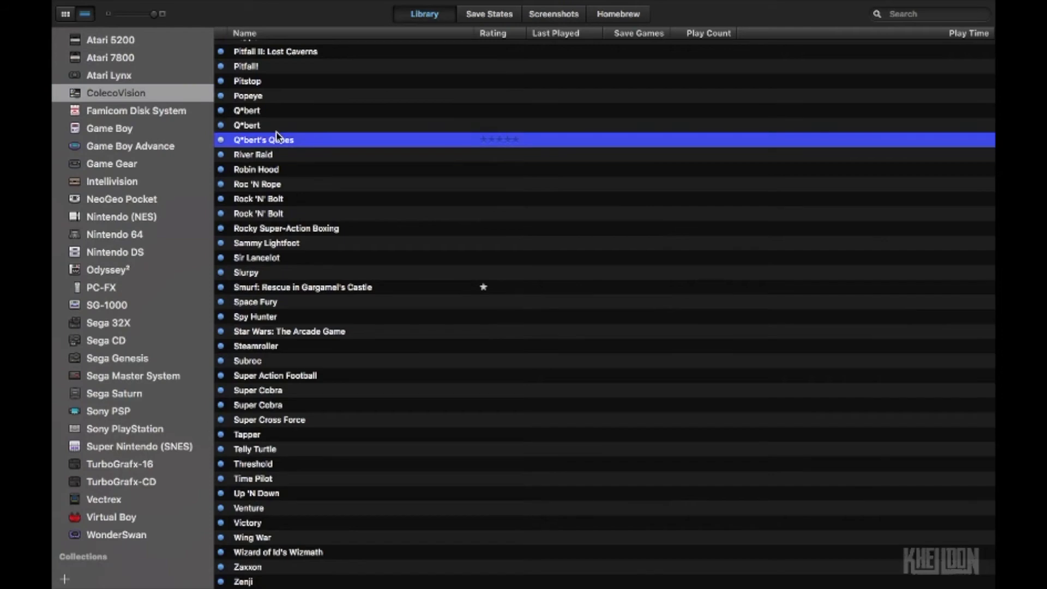
left_click(67, 14)
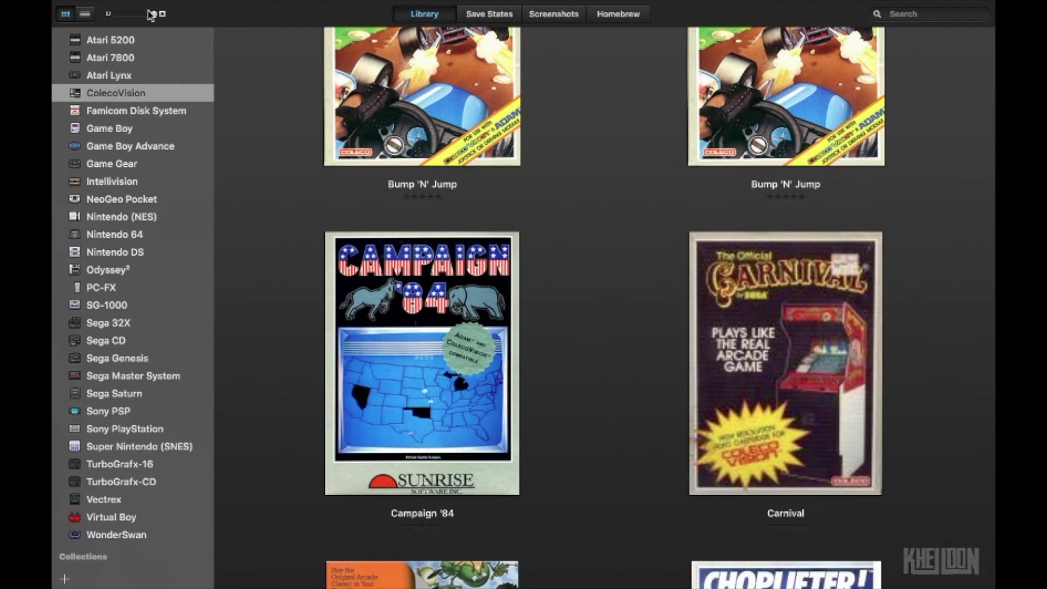
mouse_move(154, 14)
left_mouse_down()
mouse_move(116, 14)
mouse_move(166, 14)
left_mouse_up()
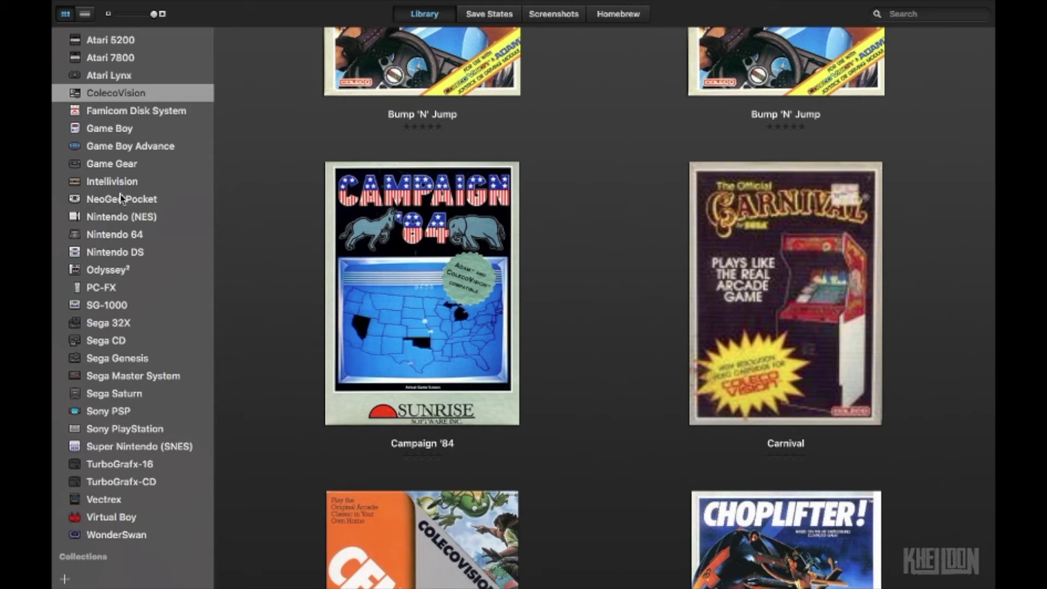
scroll(153, 169, "up", 2)
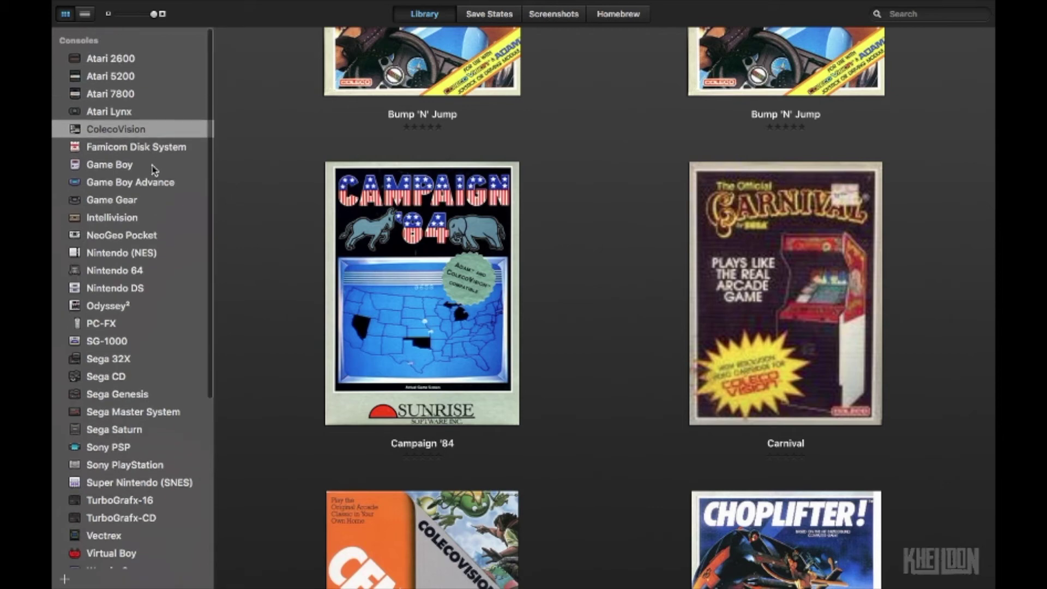
Browse Sony PSP covers down to Dynasty Warriors: Strikeforce and Family Guy, then show Sony PlayStation
scroll(153, 169, "down", 2)
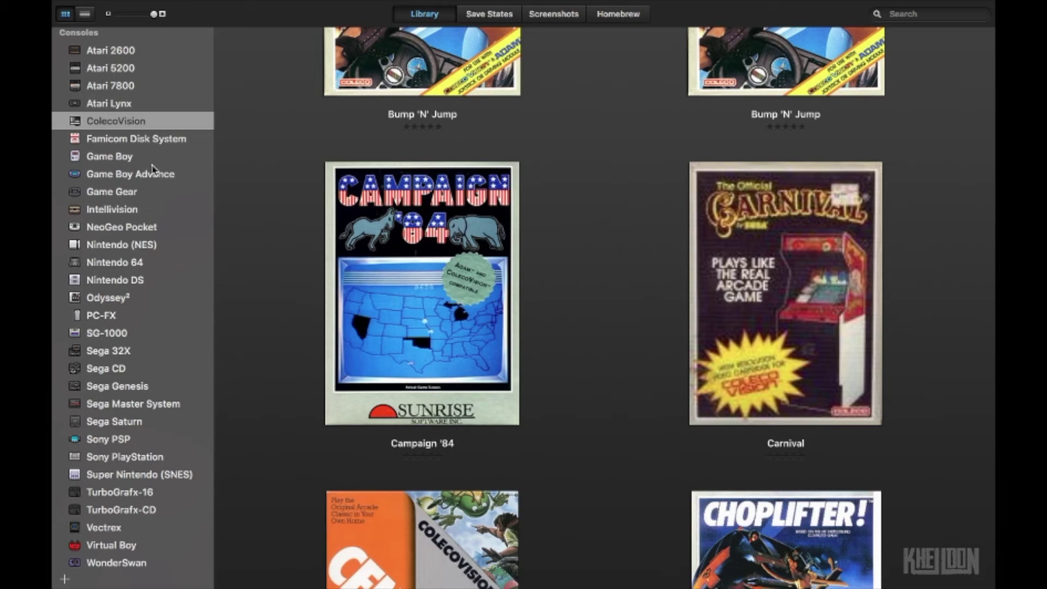
left_click(109, 443)
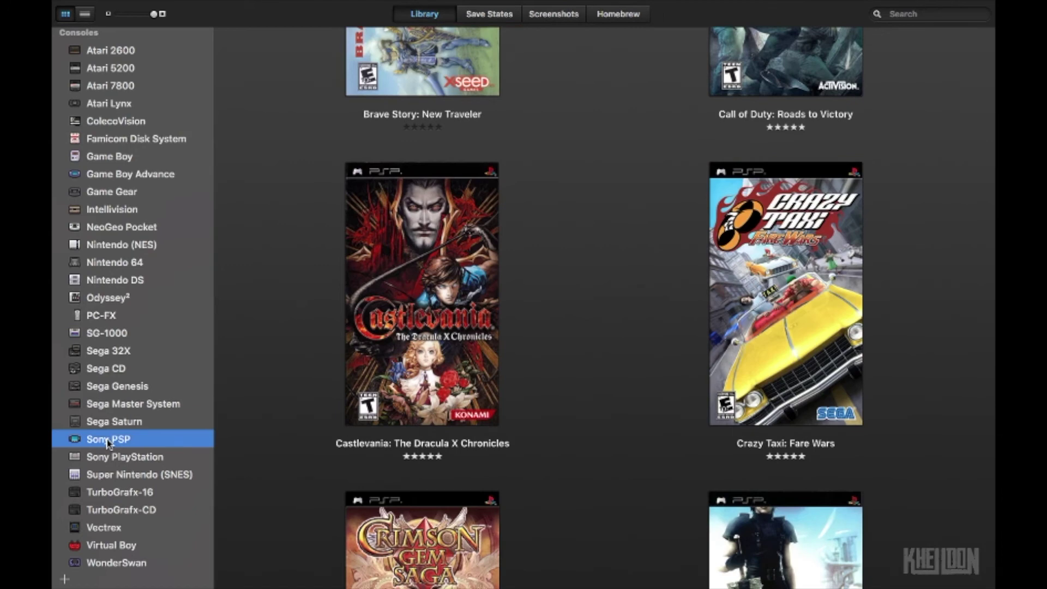
scroll(554, 347, "down", 4)
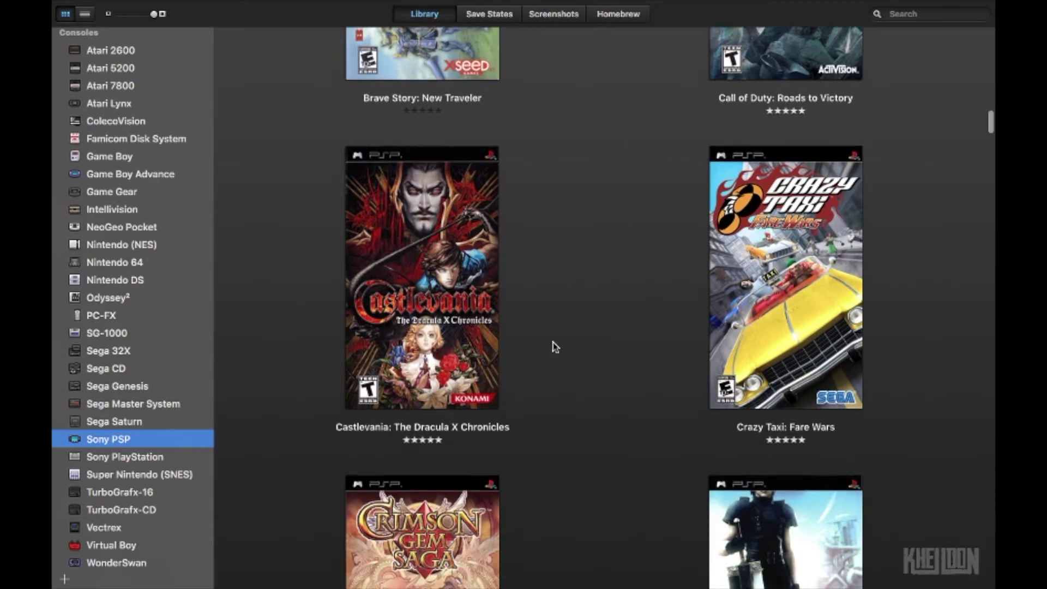
scroll(554, 347, "up", 10)
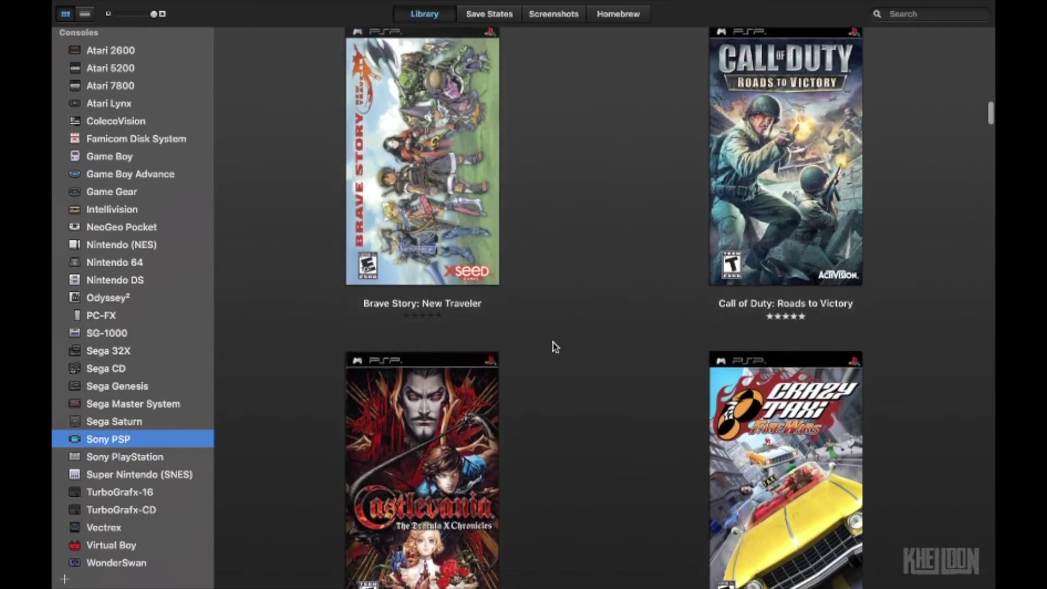
scroll(555, 347, "down", 20)
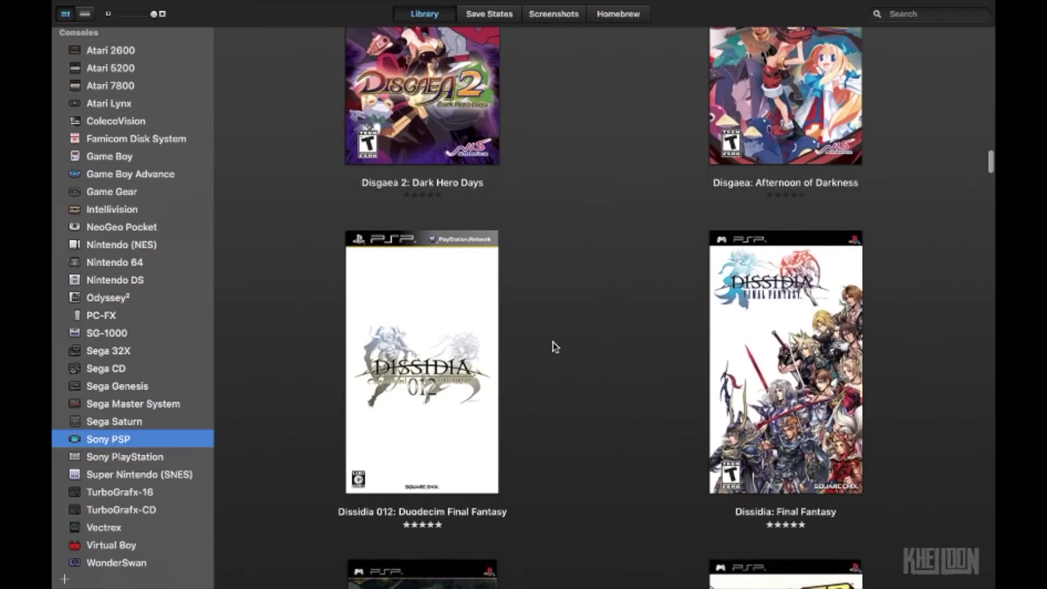
scroll(554, 346, "down", 20)
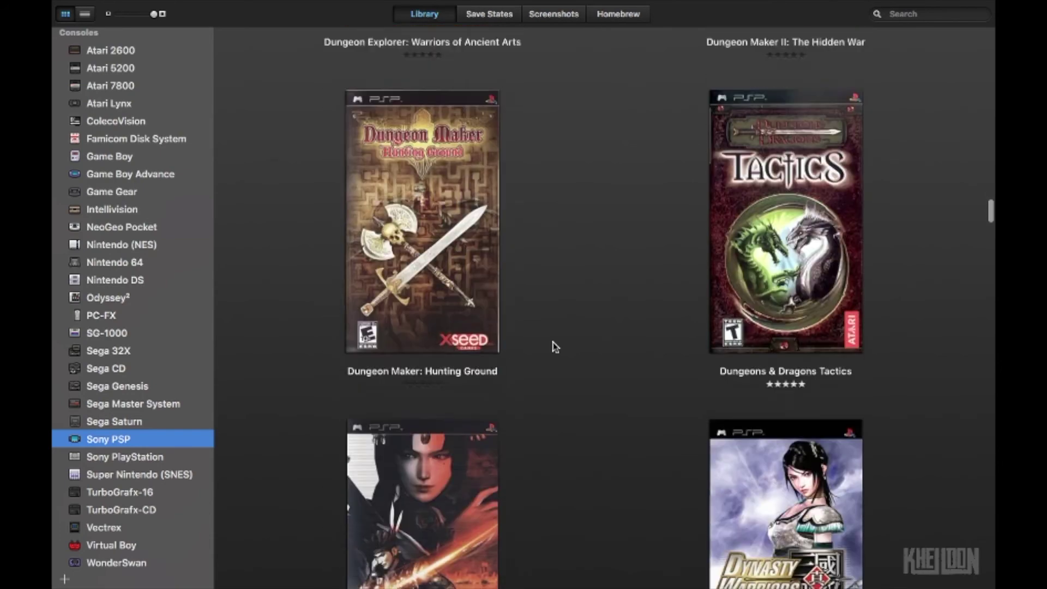
scroll(554, 347, "down", 10)
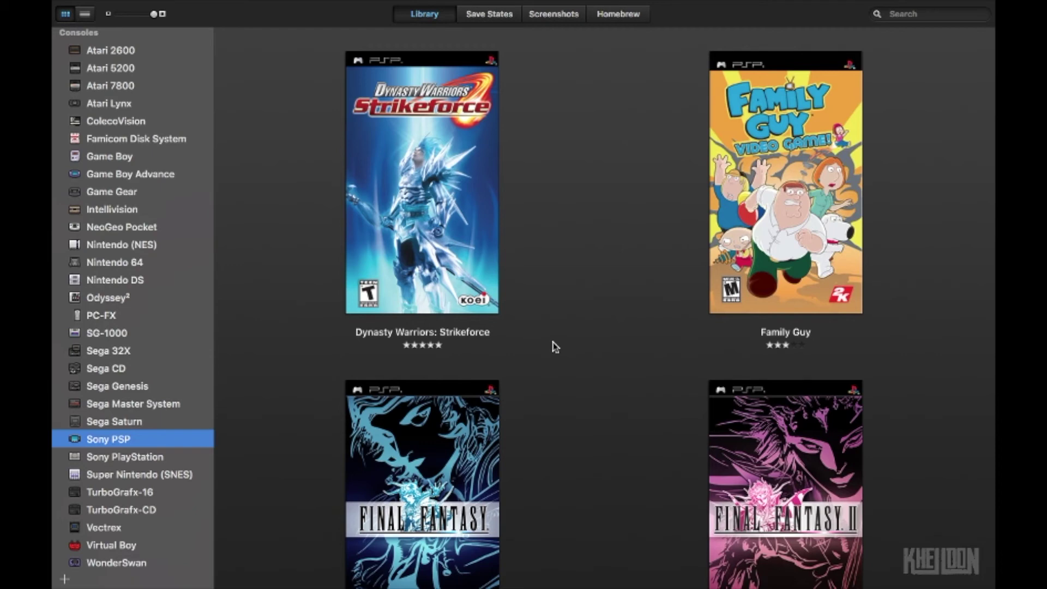
left_click(146, 457)
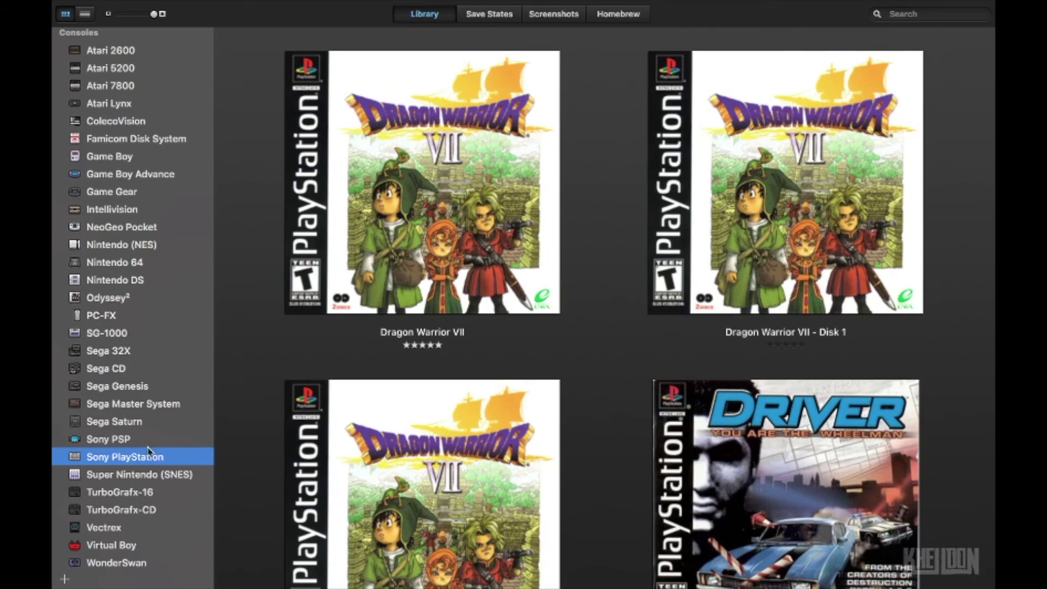
Return to Sony PSP to view the Final Fantasy covers, then show the Sony PlayStation games
left_click(124, 443)
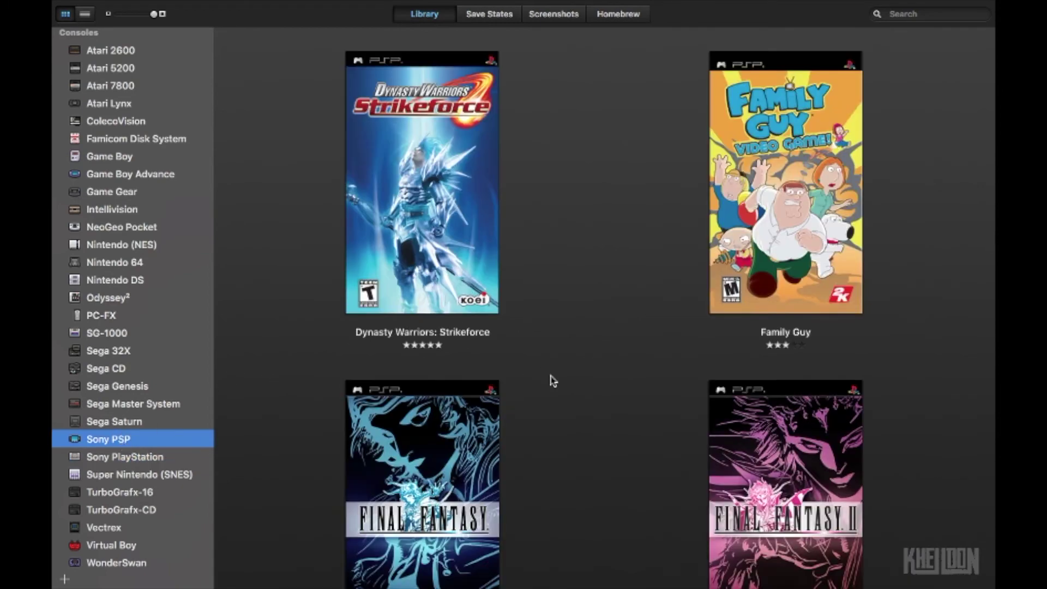
scroll(552, 380, "down", 2)
scroll(552, 380, "down", 5)
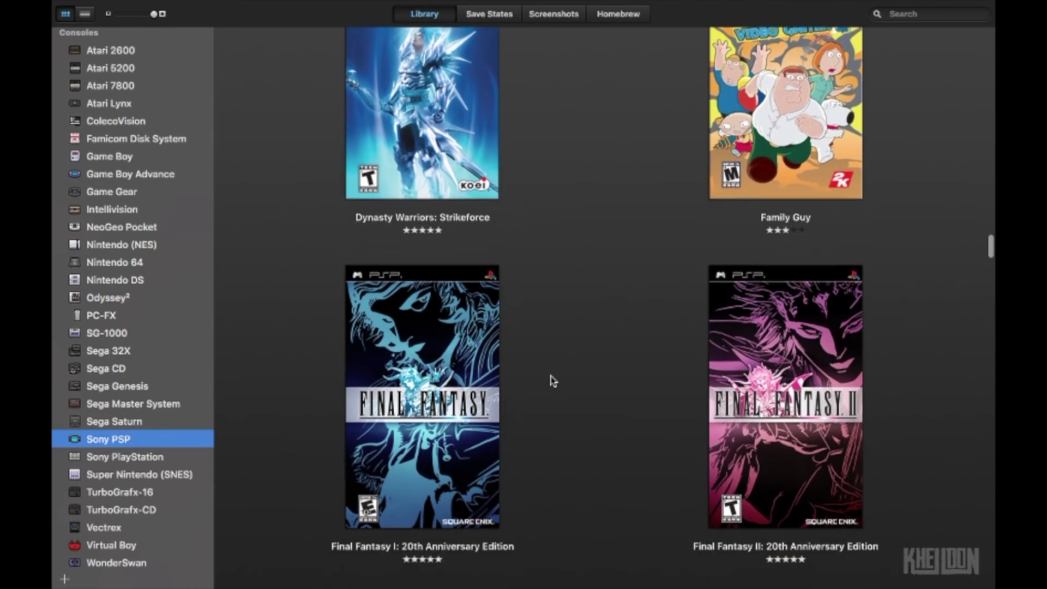
scroll(553, 380, "down", 2)
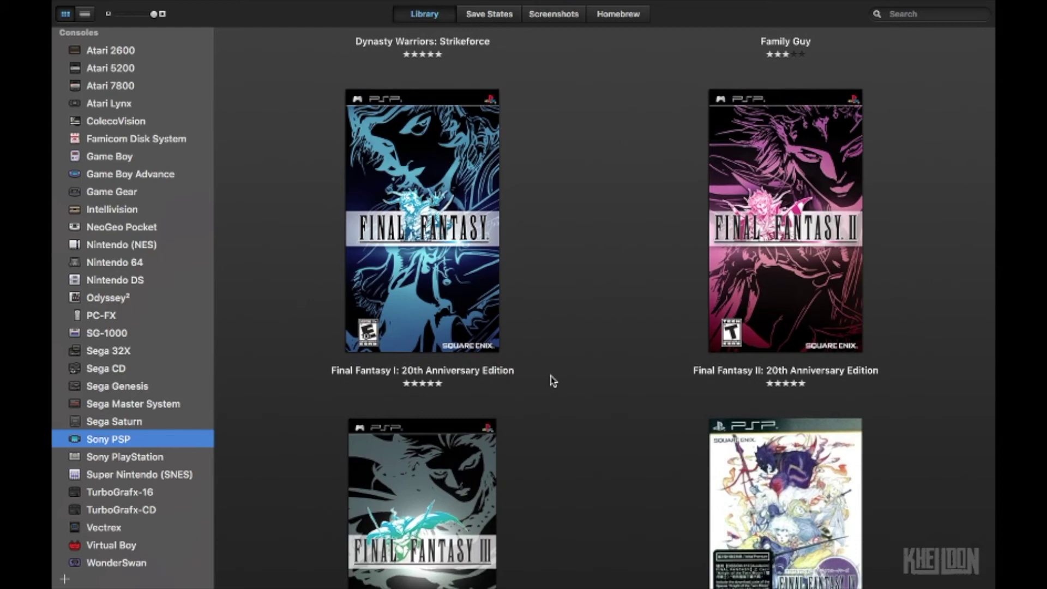
left_click(123, 461)
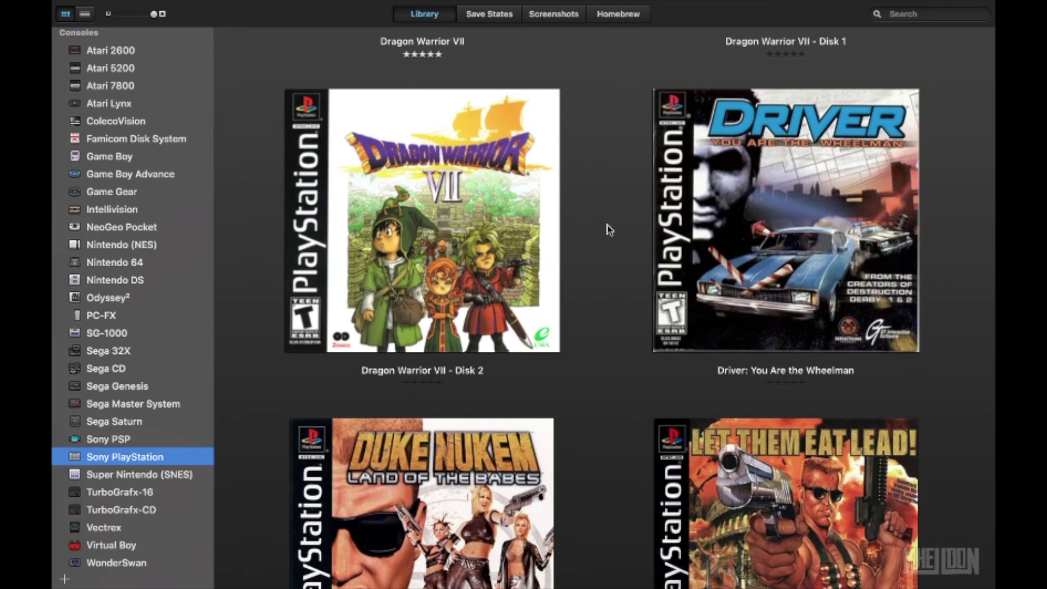
Scroll the PlayStation grid to the Duke Nukem: Time to Kill and Land of the Babes covers
scroll(613, 221, "up", 2)
scroll(613, 221, "down", 5)
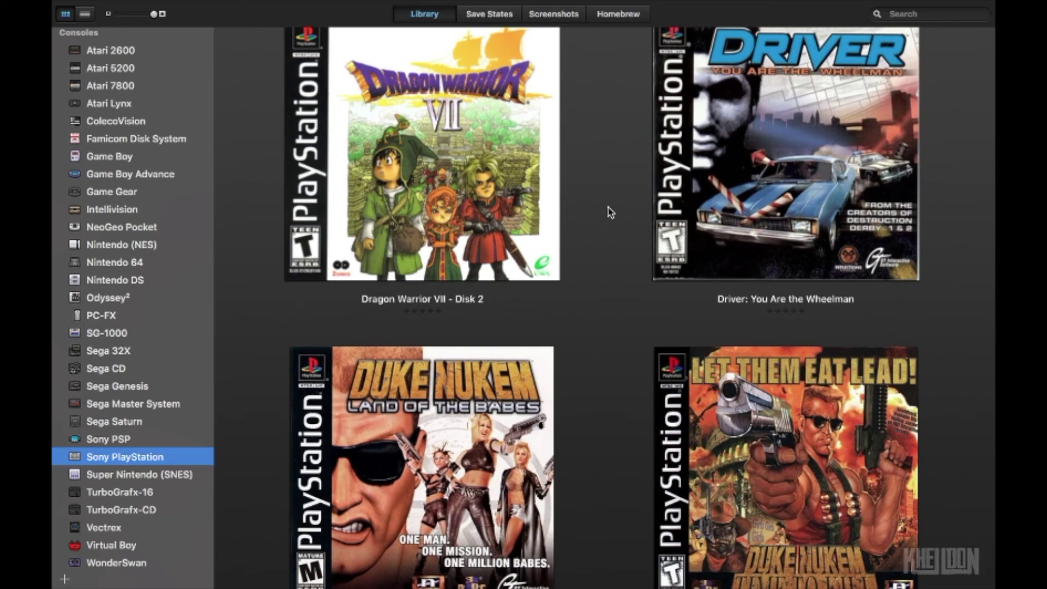
scroll(611, 213, "down", 3)
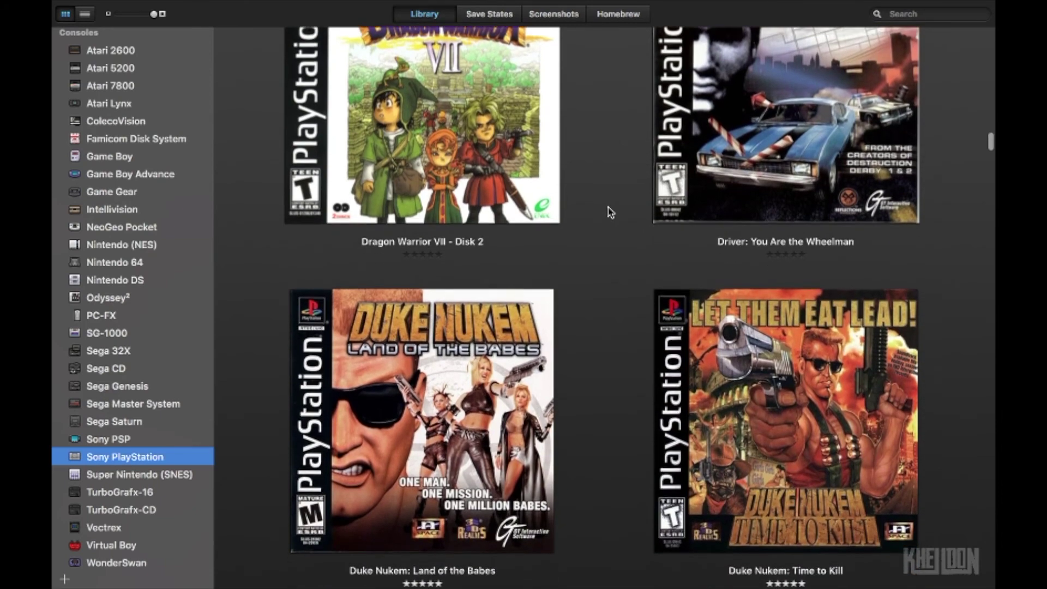
scroll(610, 213, "down", 1)
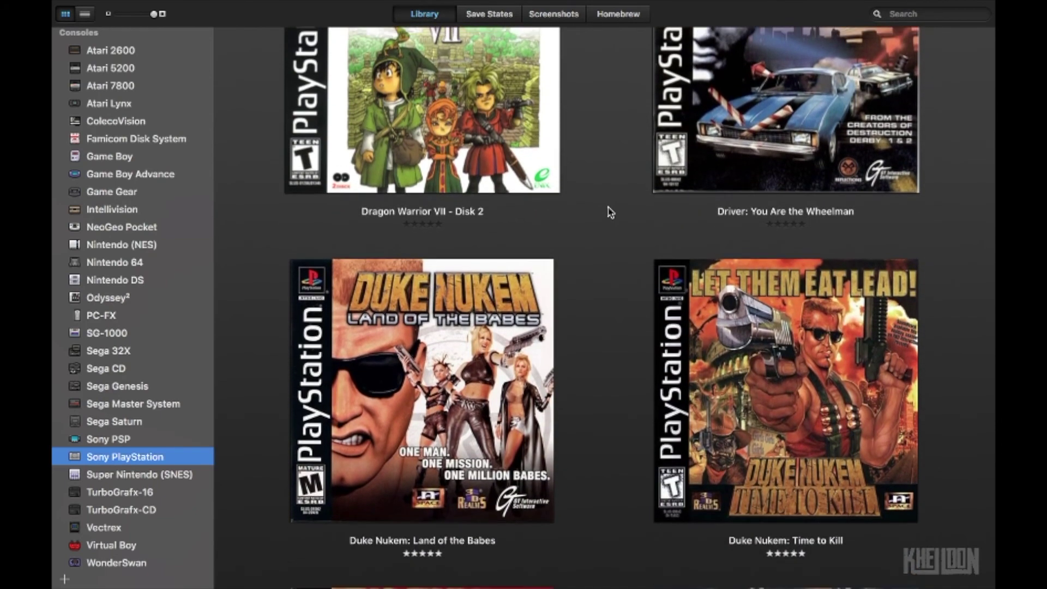